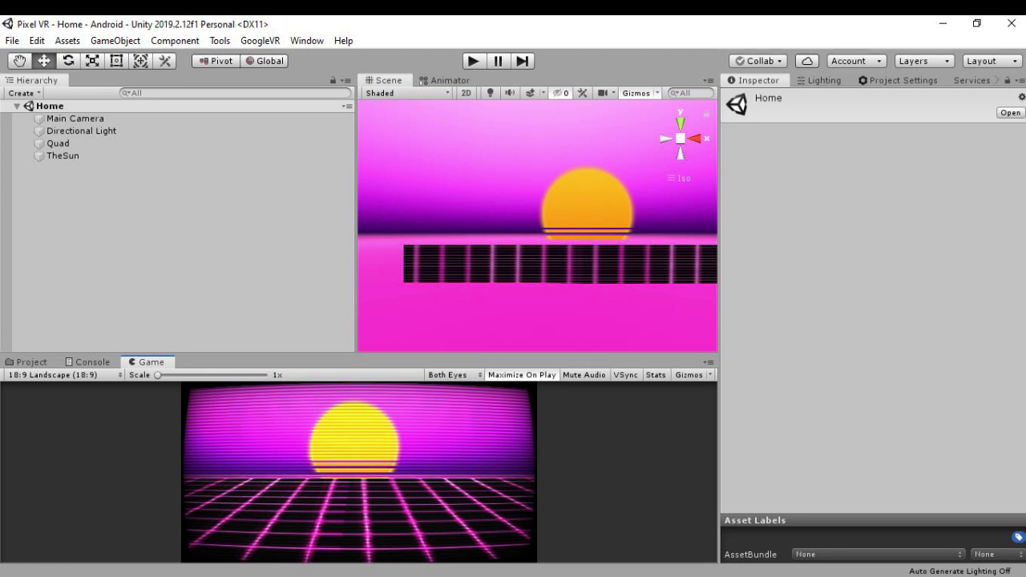
Run and stop a preview of the finished synthwave scene, then browse to the Assets folder.
left_click(472, 60)
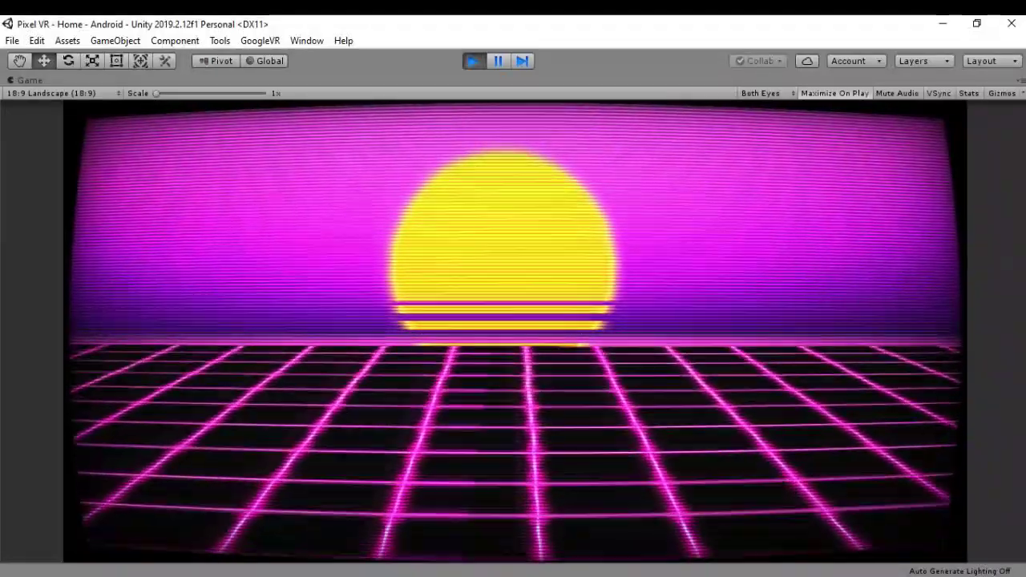
left_click(471, 64)
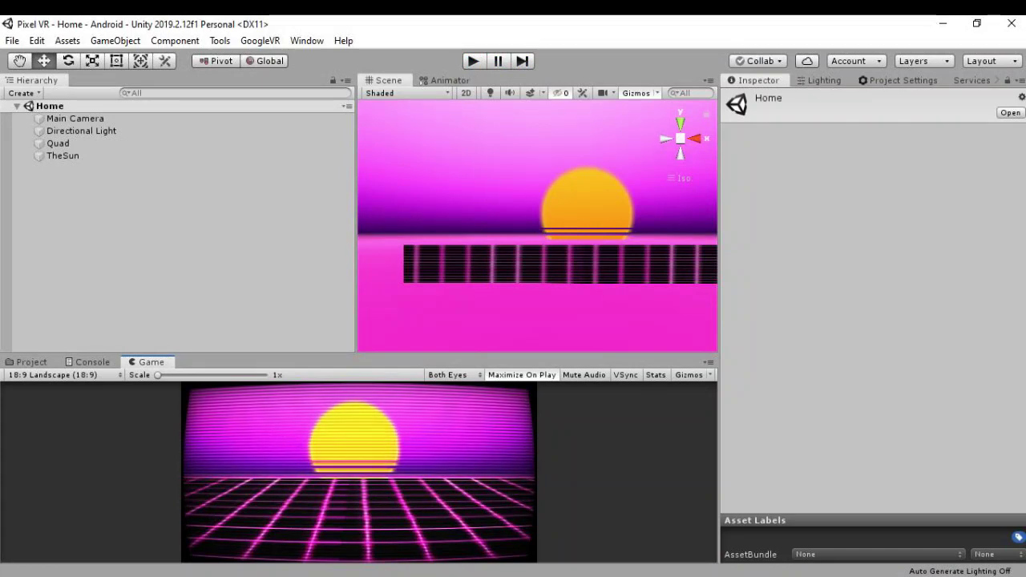
left_click(30, 362)
left_click(232, 388)
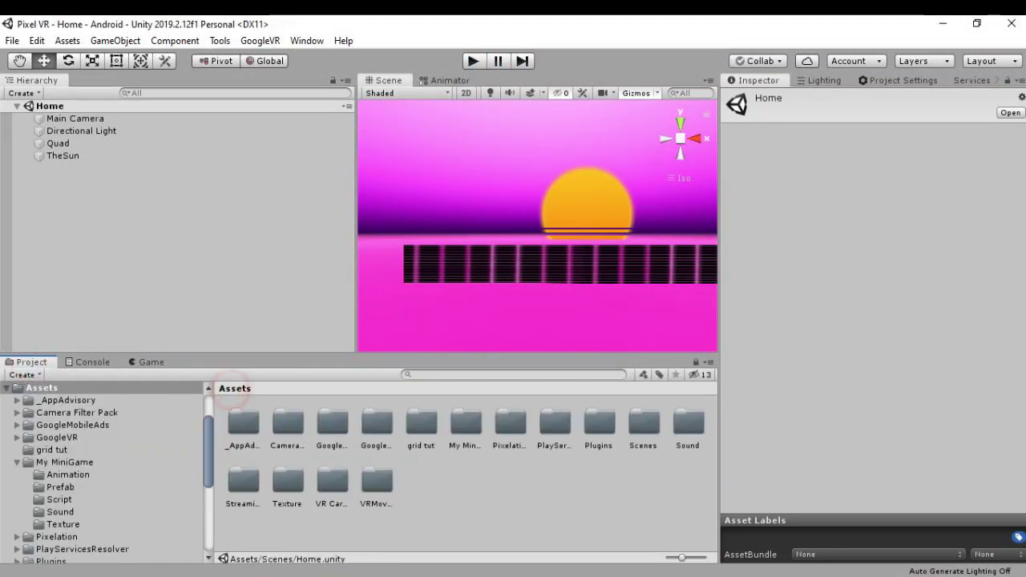
Open the empty 'tutorial' scene from the grid tut folder.
left_click(509, 422)
double_click(421, 422)
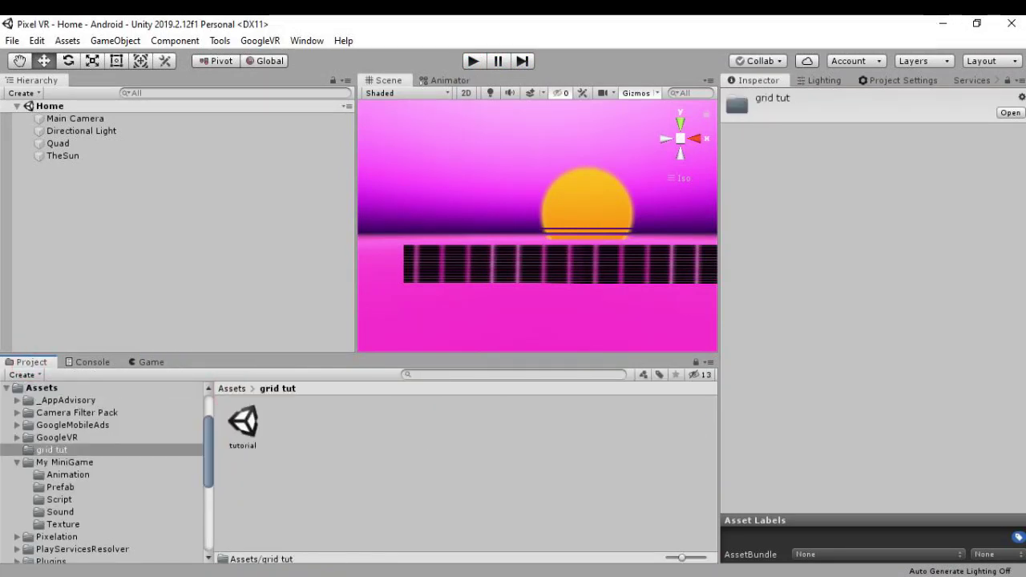
double_click(243, 422)
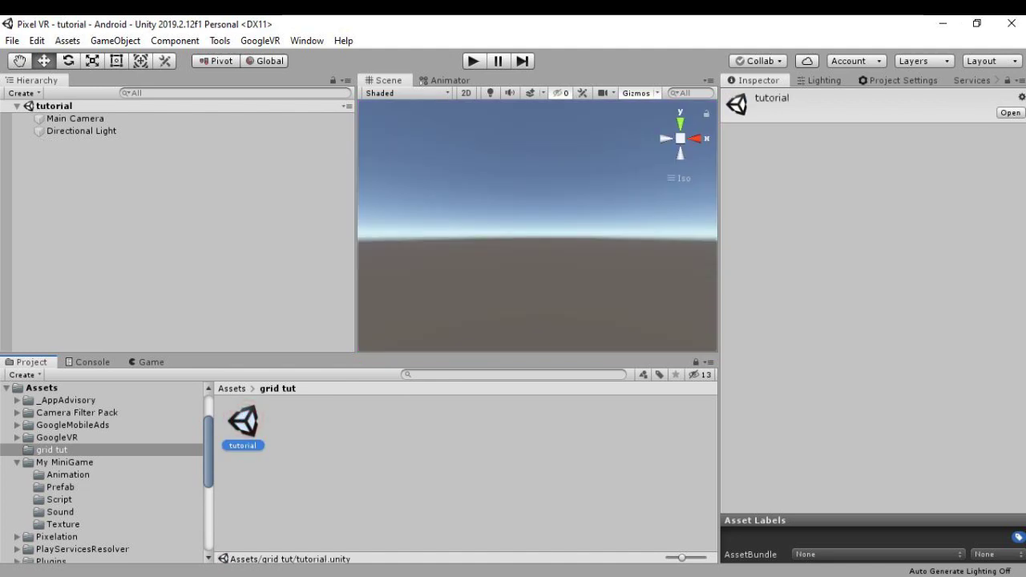
right_click(72, 155)
mouse_move(129, 323)
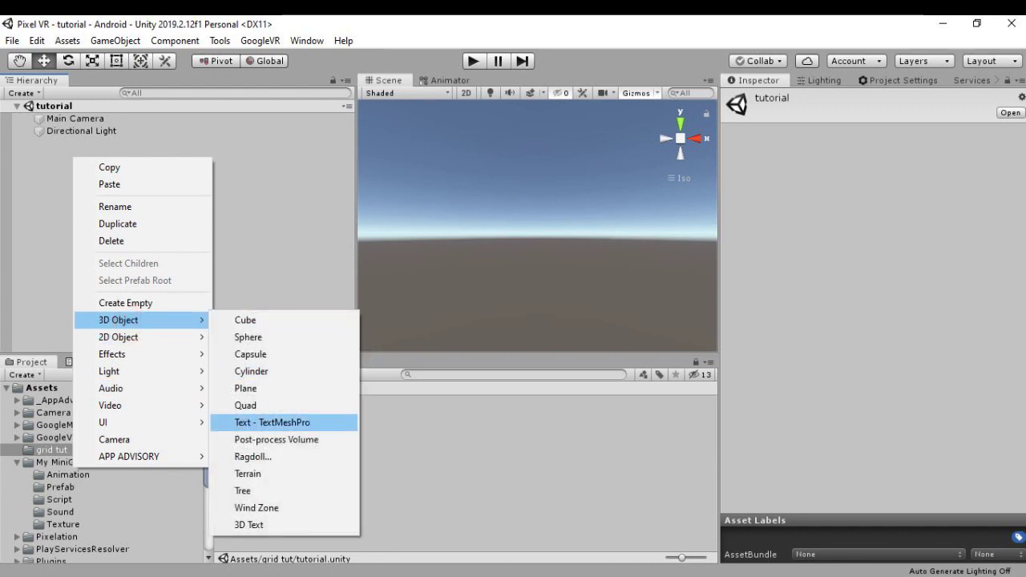
Add a Quad and reset its Transform to the origin.
left_click(276, 405)
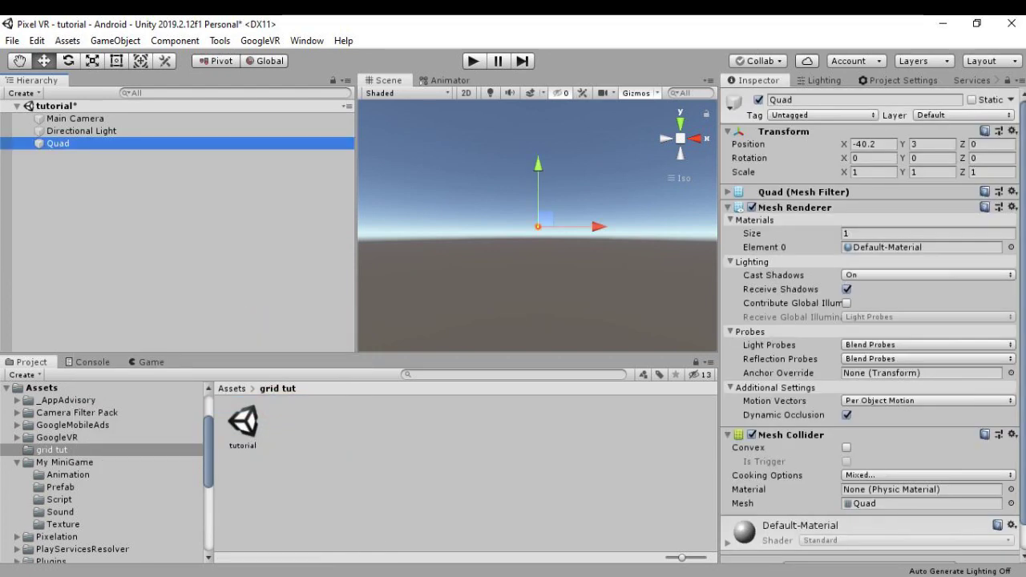
left_click(1012, 131)
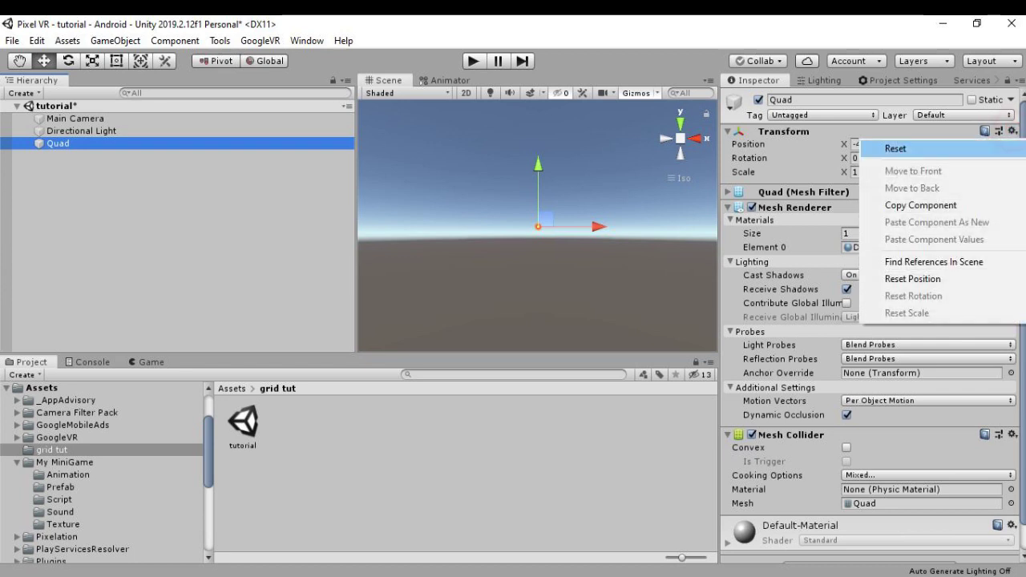
left_click(957, 149)
left_click(92, 60)
Reset the Main Camera's Transform so it sits at 0,0,0.
left_click(75, 119)
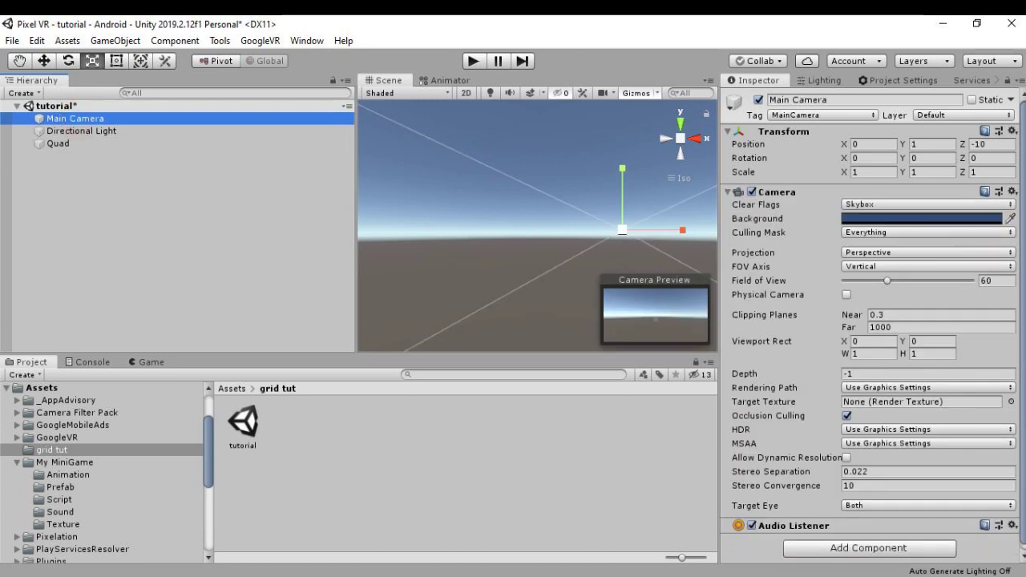
left_click(1012, 131)
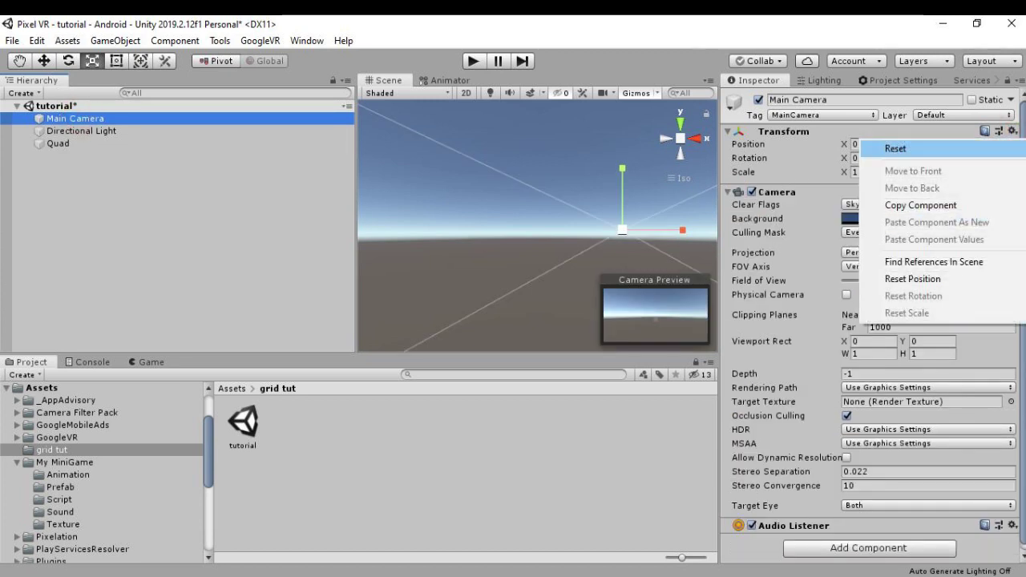
left_click(961, 148)
left_click(67, 133)
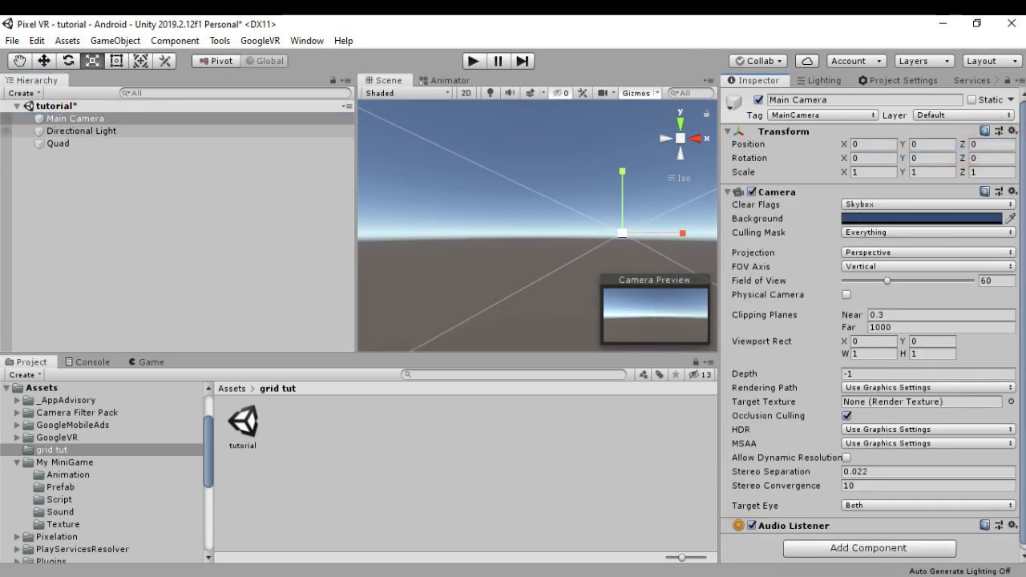
double_click(67, 133)
left_click(160, 362)
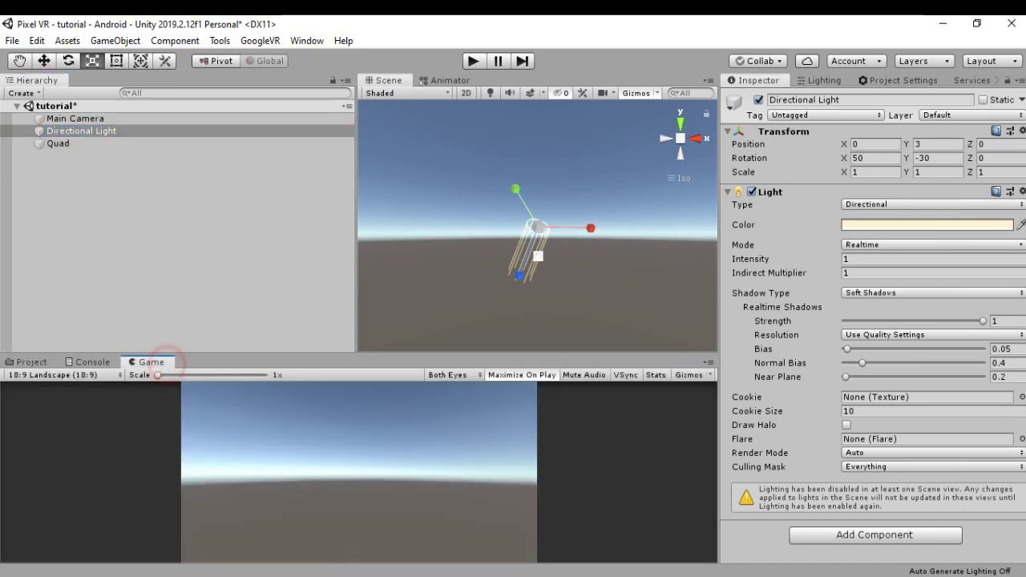
Scale the Quad uniformly to 10.474.
left_click(69, 142)
double_click(69, 142)
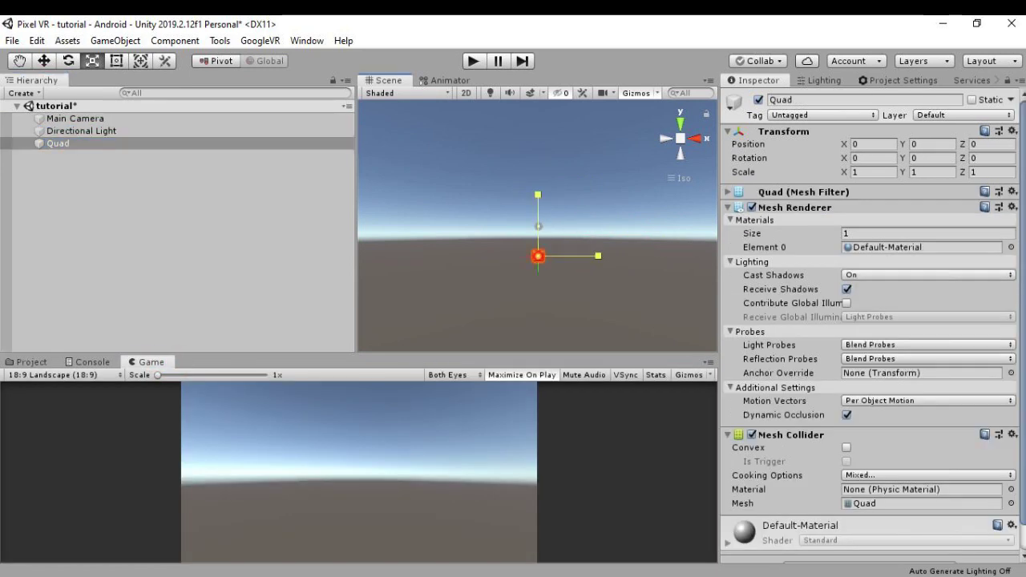
left_click_drag(538, 257, 565, 241)
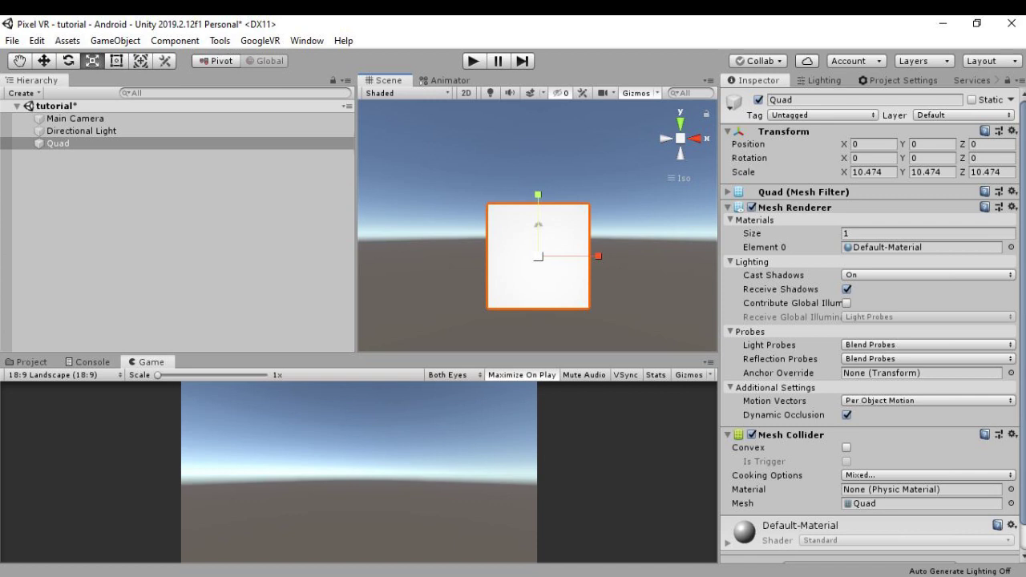
left_click(73, 118)
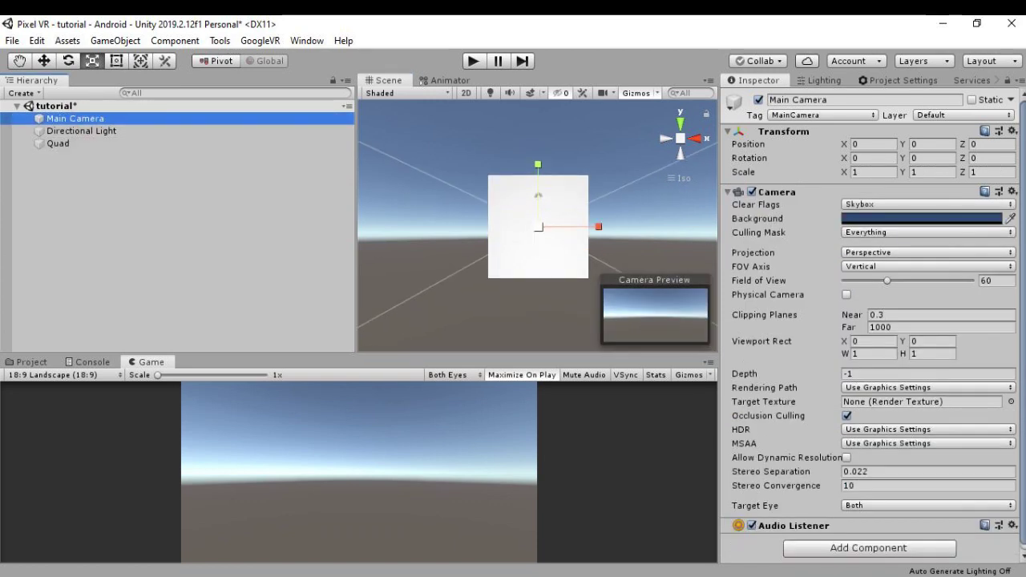
Switch the scene view to 2D and move the Main Camera back along Z.
left_click(466, 92)
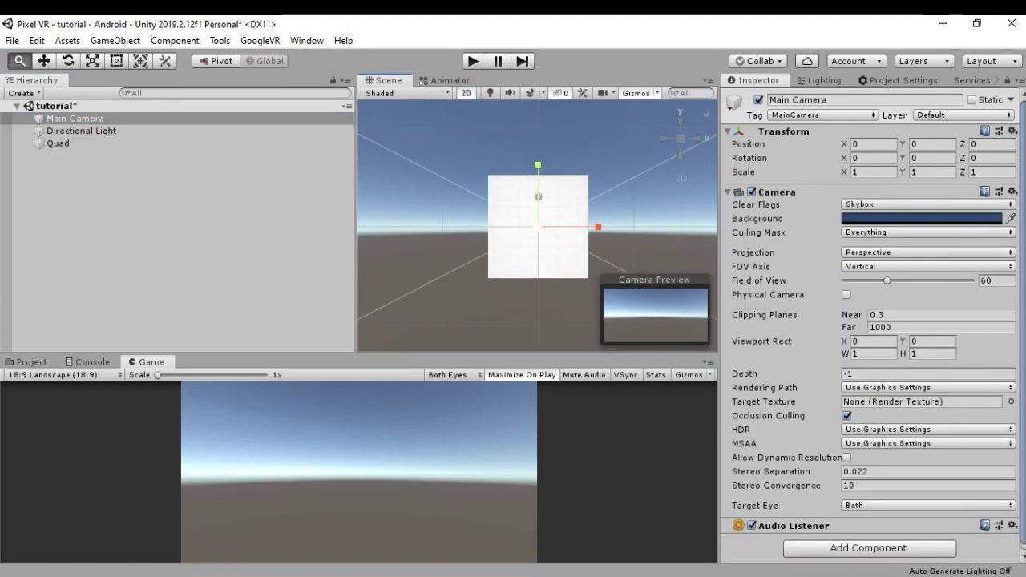
left_click_drag(408, 275, 487, 275, "alt")
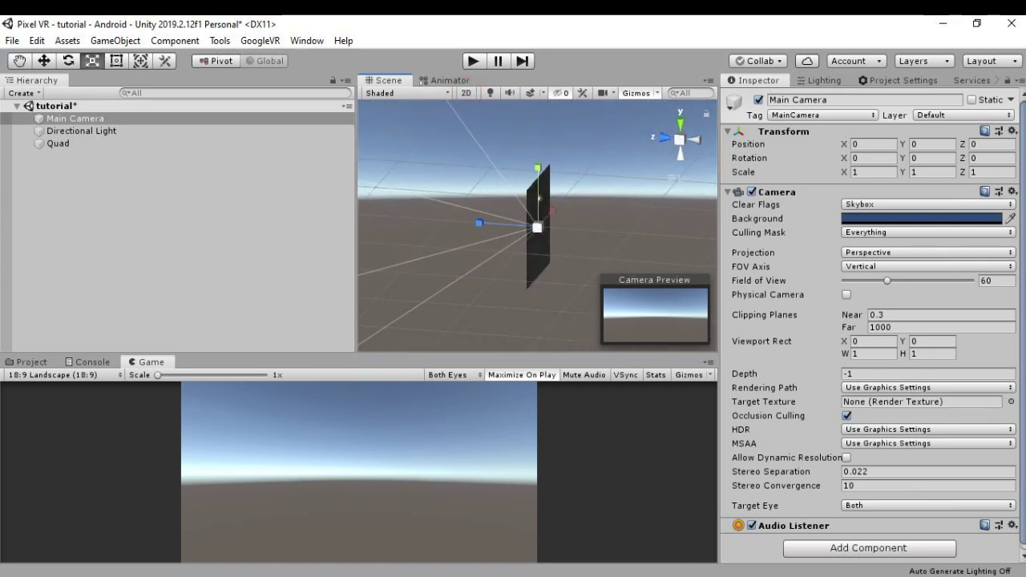
key("w")
key("x")
mouse_move(479, 223)
left_mouse_down()
mouse_move(458, 221)
mouse_move(589, 231)
left_mouse_up()
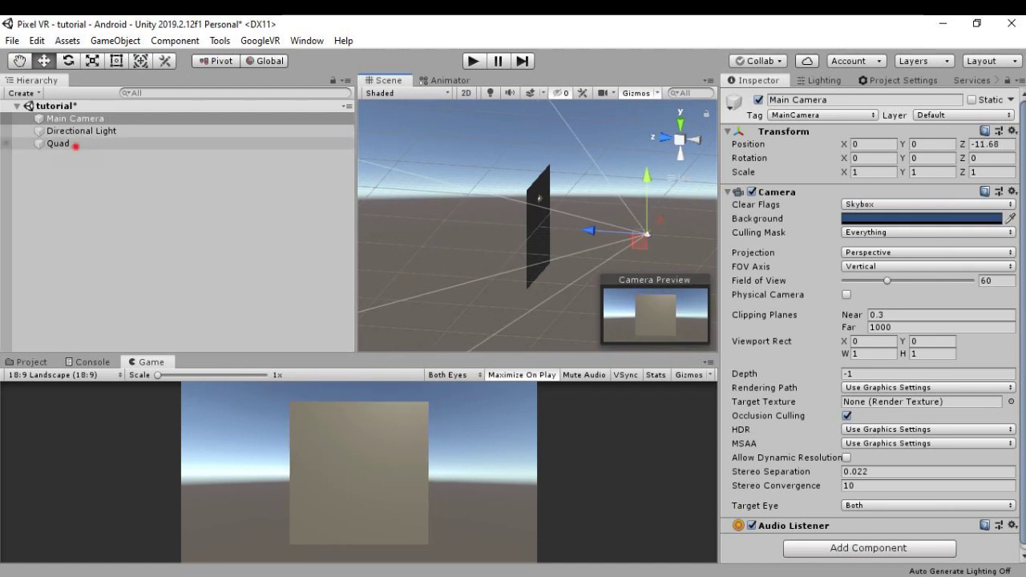
Rotate the Quad, tilting it back toward lying flat.
left_click(75, 145)
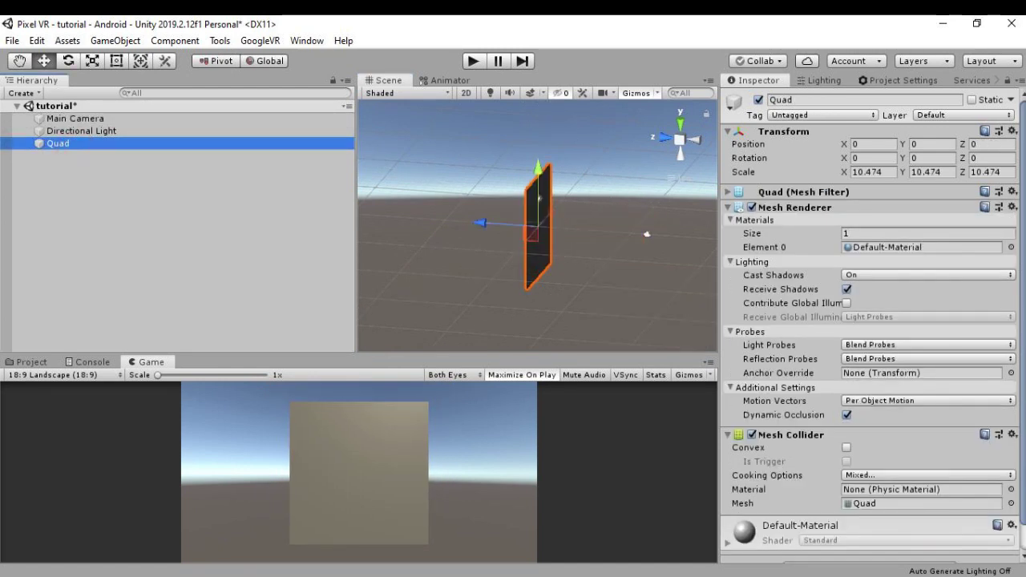
key("e")
left_click(538, 198)
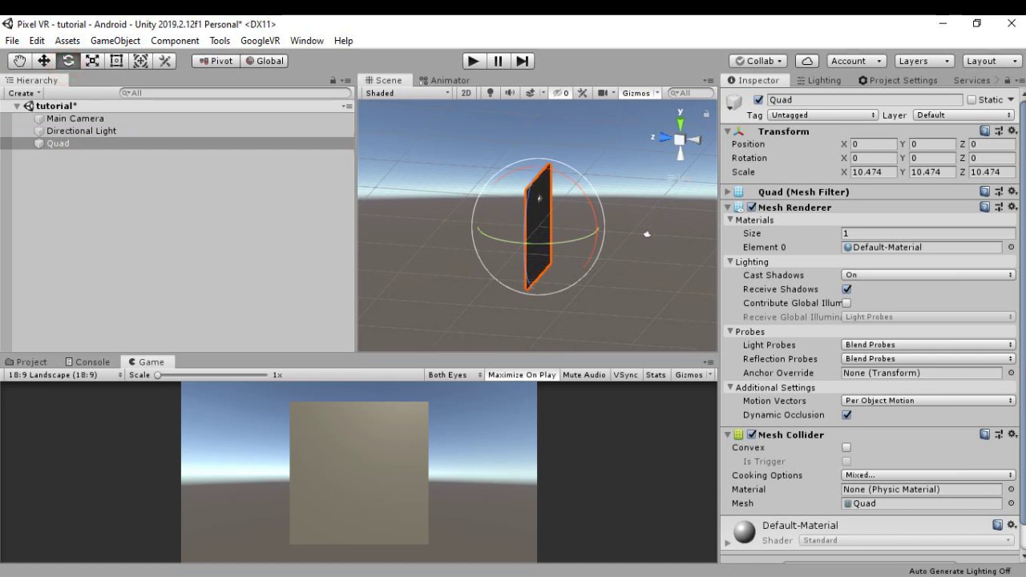
left_click_drag(529, 240, 517, 239)
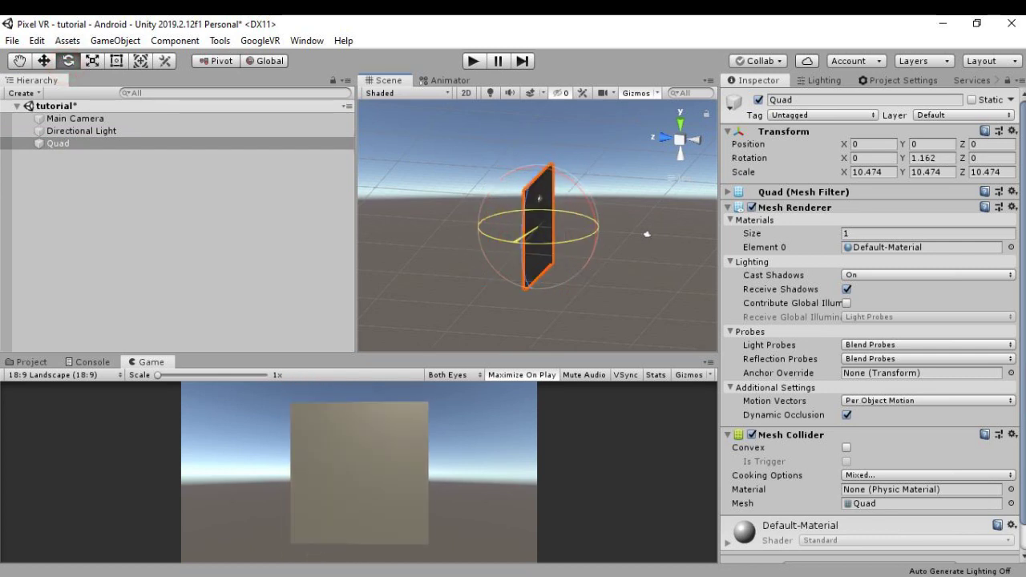
mouse_move(596, 230)
left_mouse_down()
mouse_move(594, 241)
mouse_move(525, 227)
mouse_move(537, 224)
left_mouse_up()
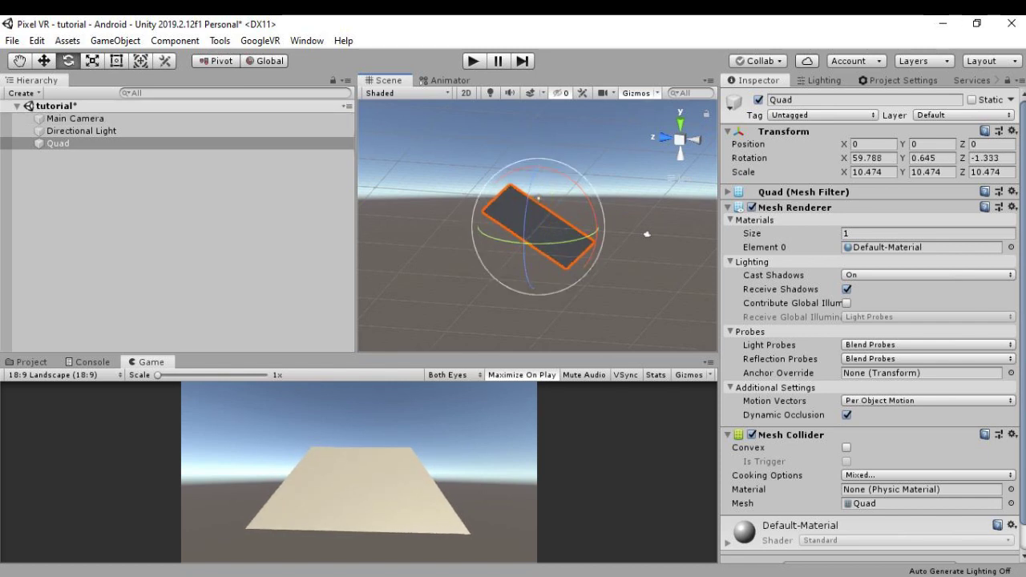
Stretch the Quad along X and tilt it further to about 64°.
key("r")
left_click_drag(551, 215, 597, 170)
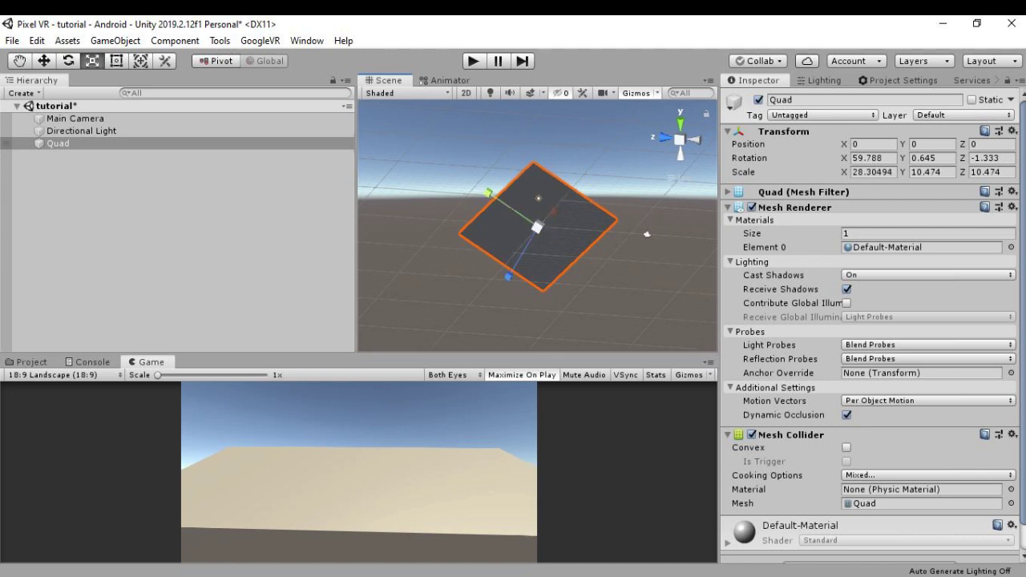
key("e")
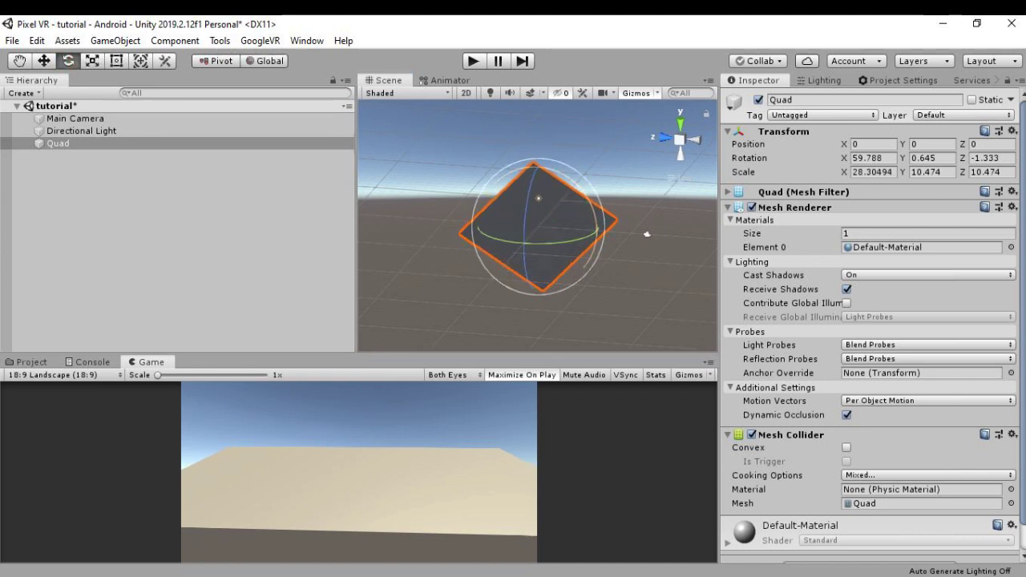
left_click_drag(601, 288, 627, 289, "alt")
mouse_move(586, 232)
left_mouse_down()
mouse_move(634, 246)
mouse_move(609, 241)
left_mouse_up()
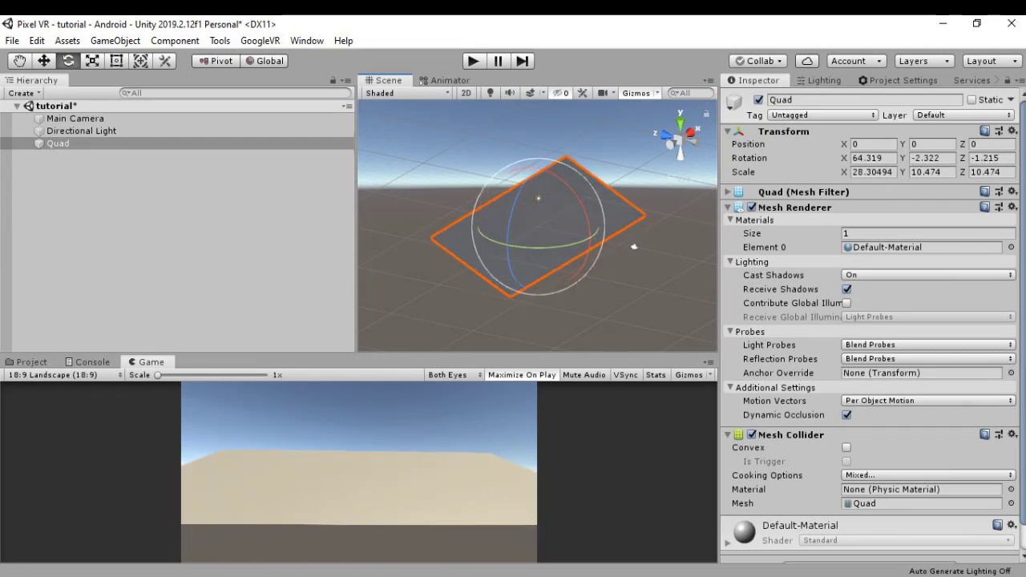
Stretch the Quad to about 46 units on X, lower it to Y -2.01, and fine-tune the tilt.
key("w")
key("r")
left_click_drag(568, 209, 589, 197)
key("w")
left_click_drag(537, 170, 538, 191)
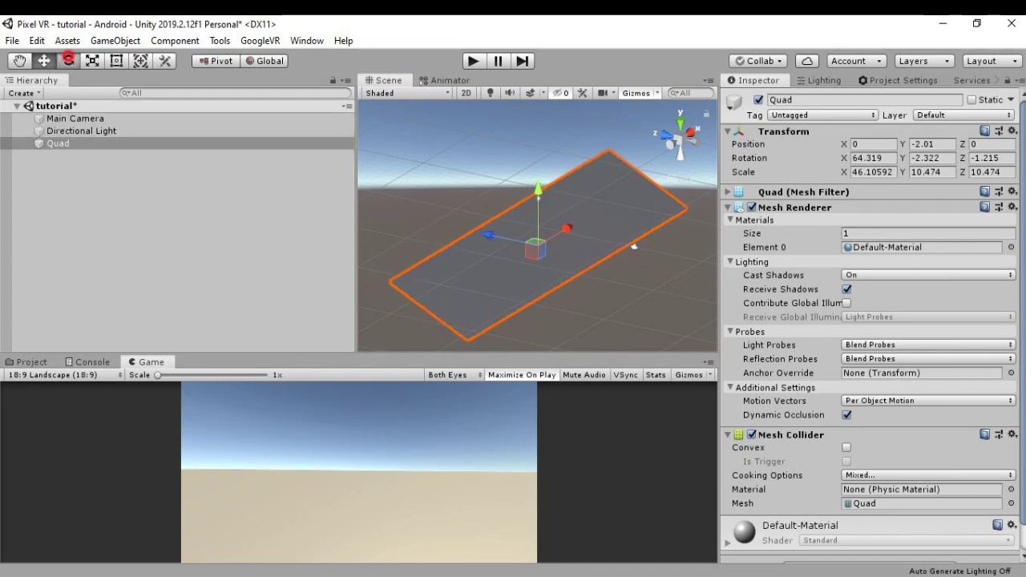
key("e")
left_click_drag(517, 225, 515, 230)
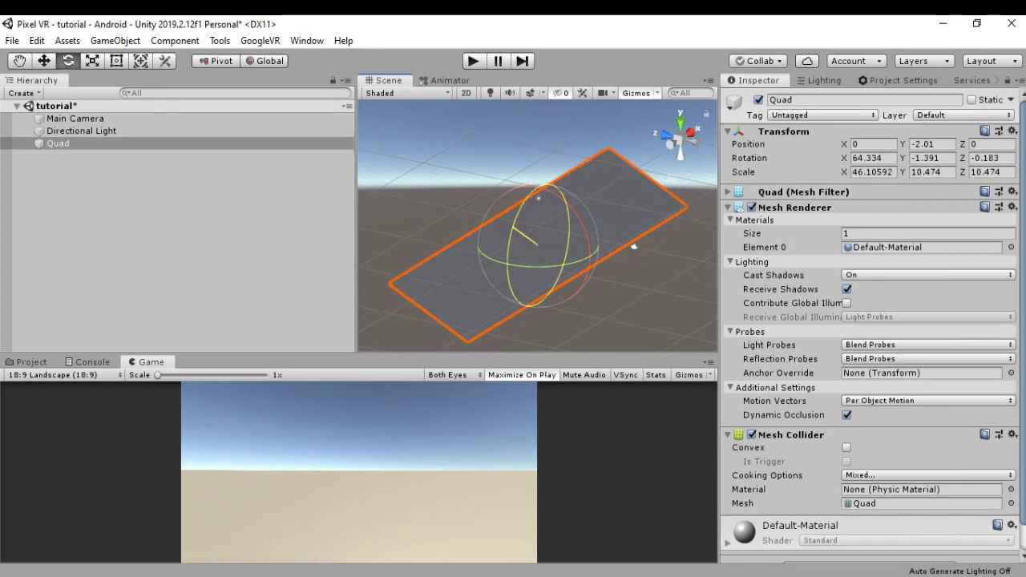
left_click(174, 253)
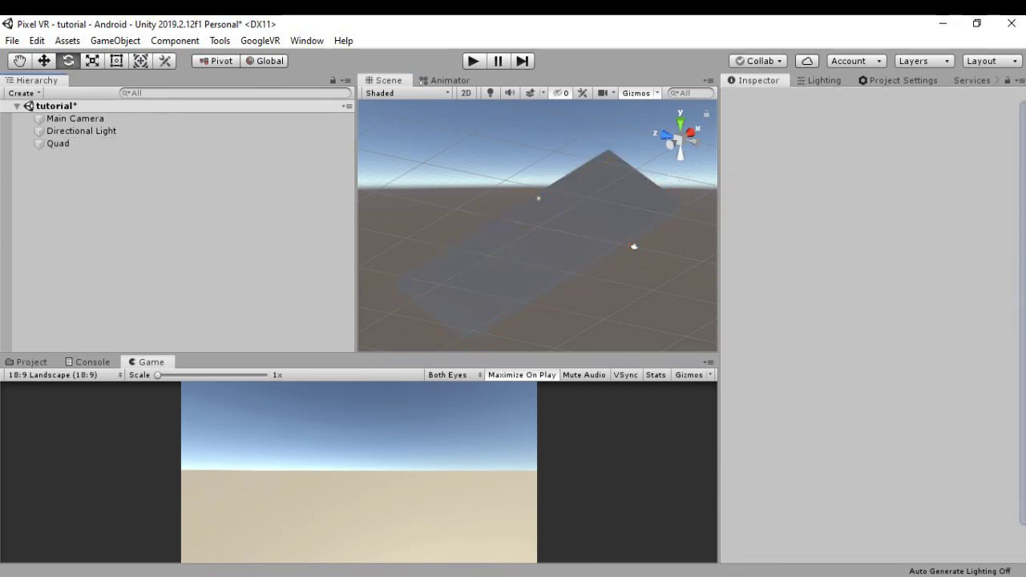
Create material 'grid2' in the grid tut folder and set its shader to Unlit > Texture.
left_click(32, 362)
right_click(325, 460)
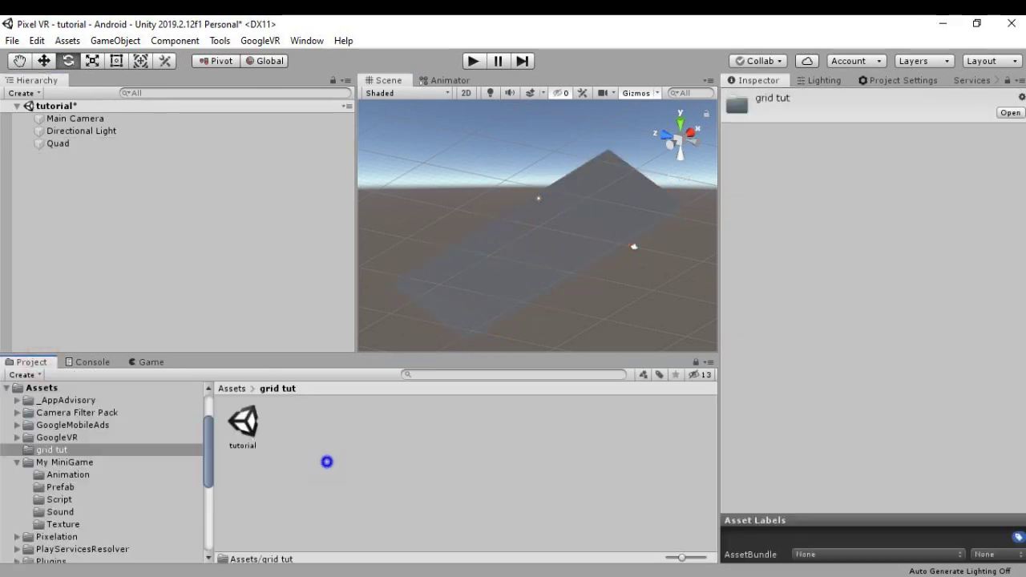
right_click(311, 456)
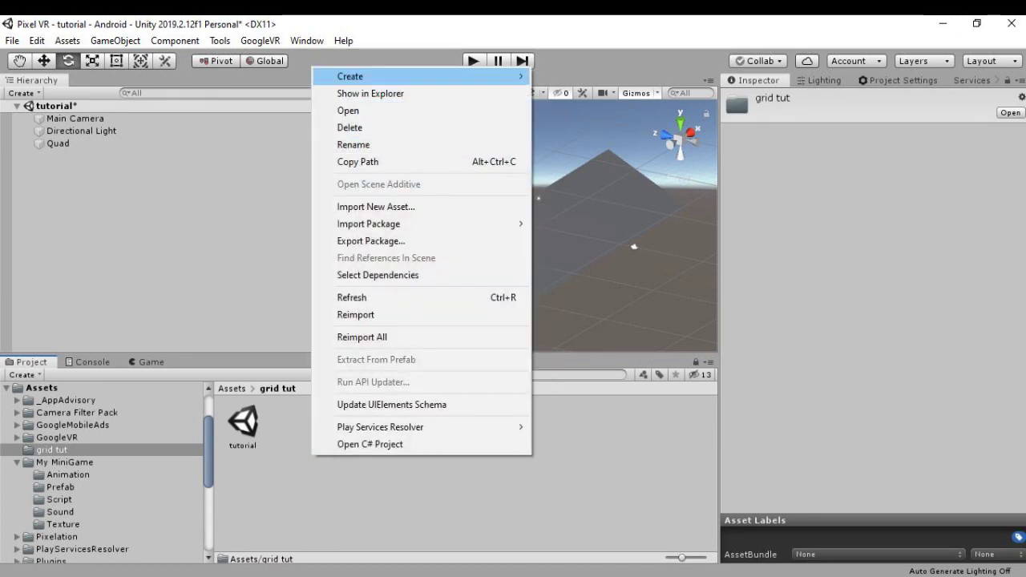
left_click(374, 75)
left_click(621, 279)
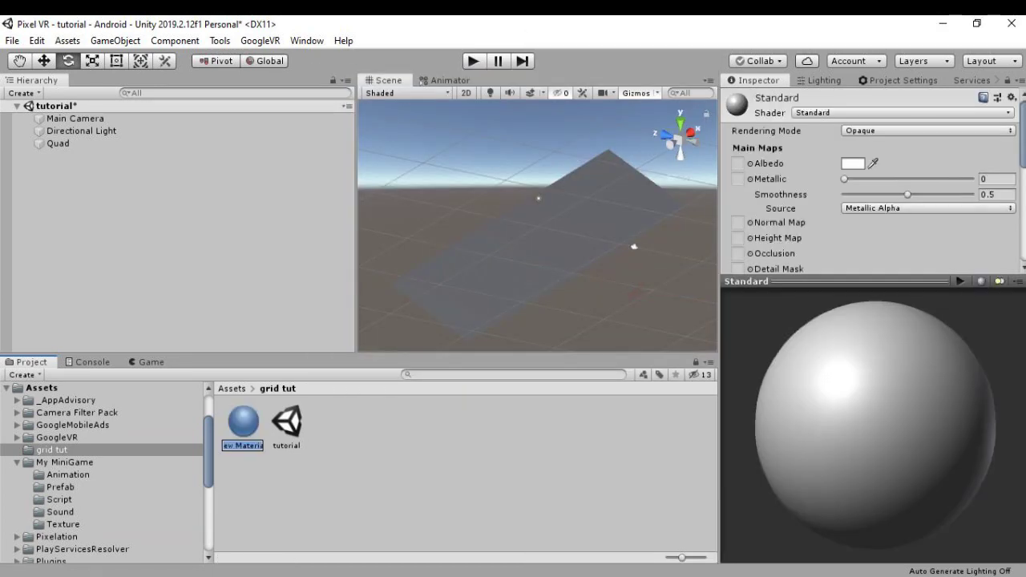
type("grid")
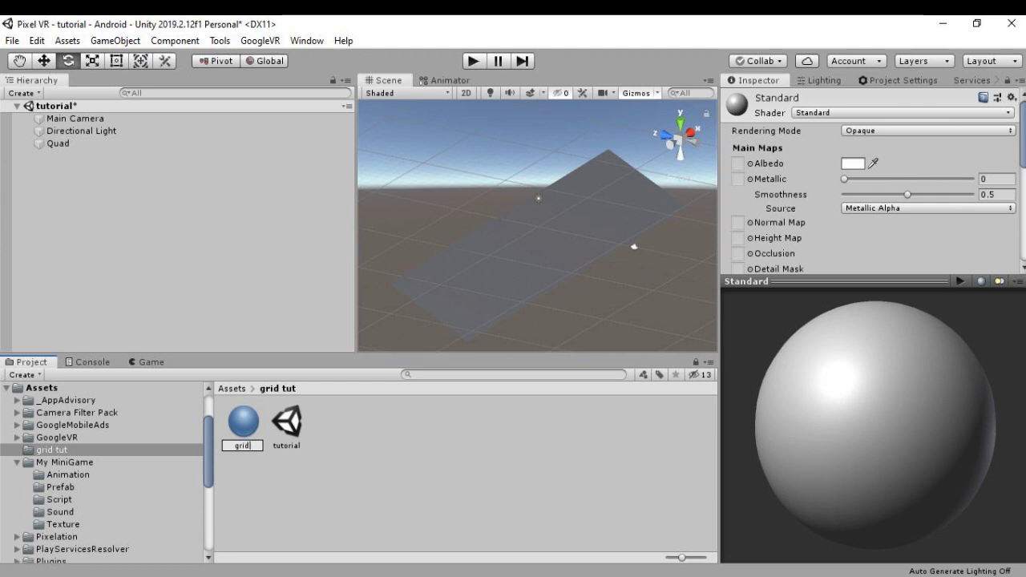
type("2")
left_click(483, 413)
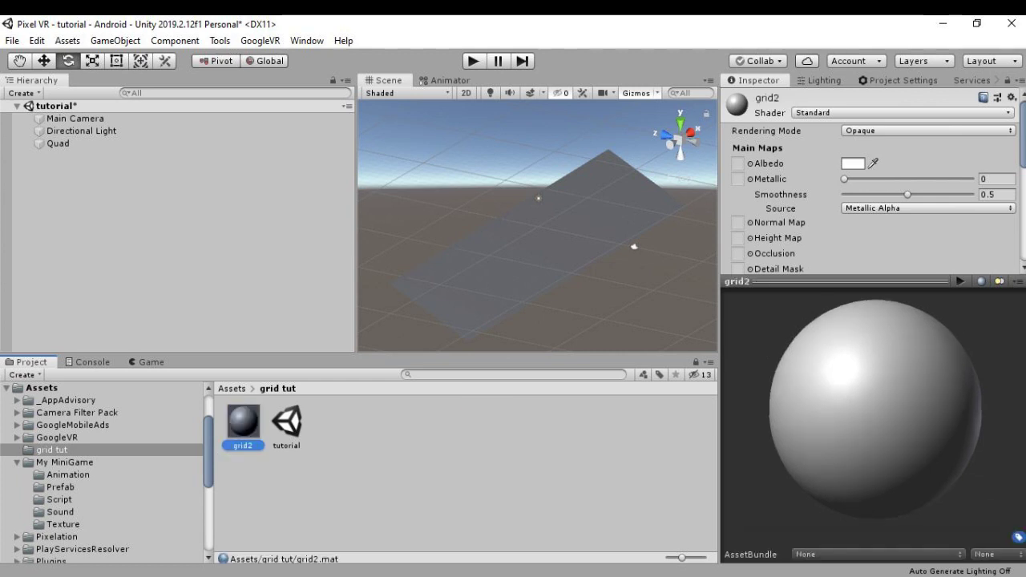
left_click(831, 112)
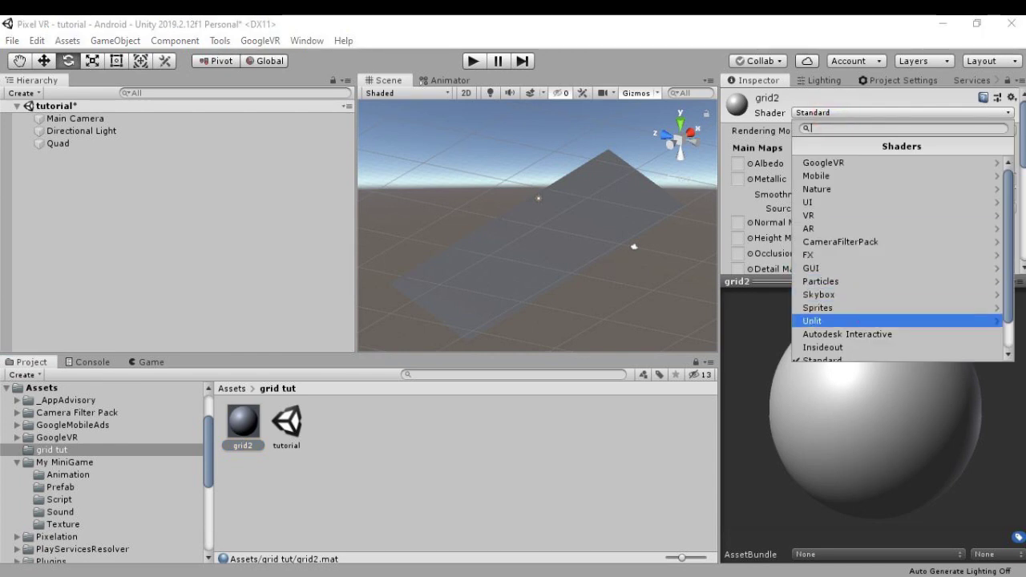
left_click(859, 319)
left_click(826, 175)
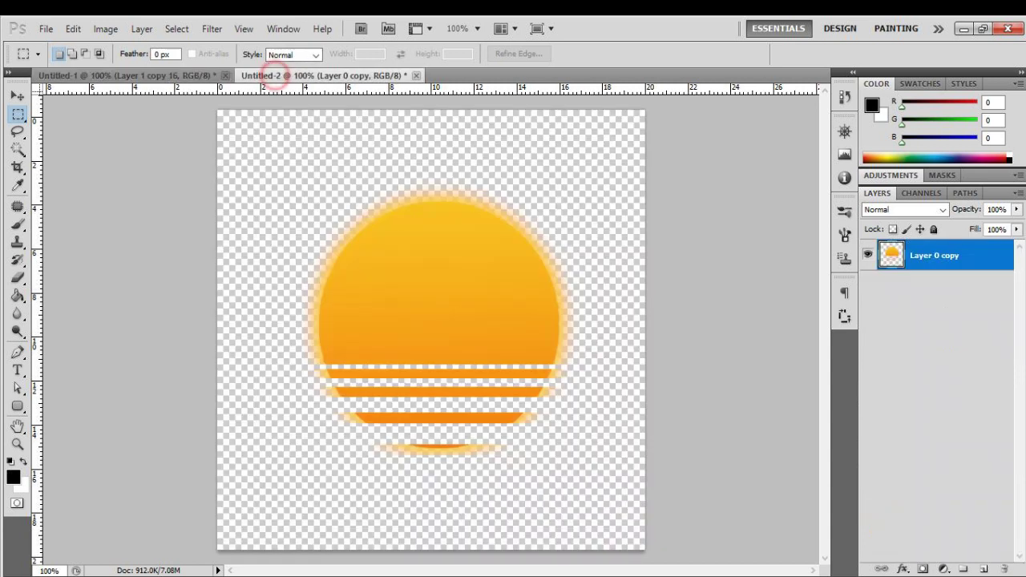
Compare the Untitled-2 striped sun image with the Untitled-1 neon grid image.
left_click(275, 74)
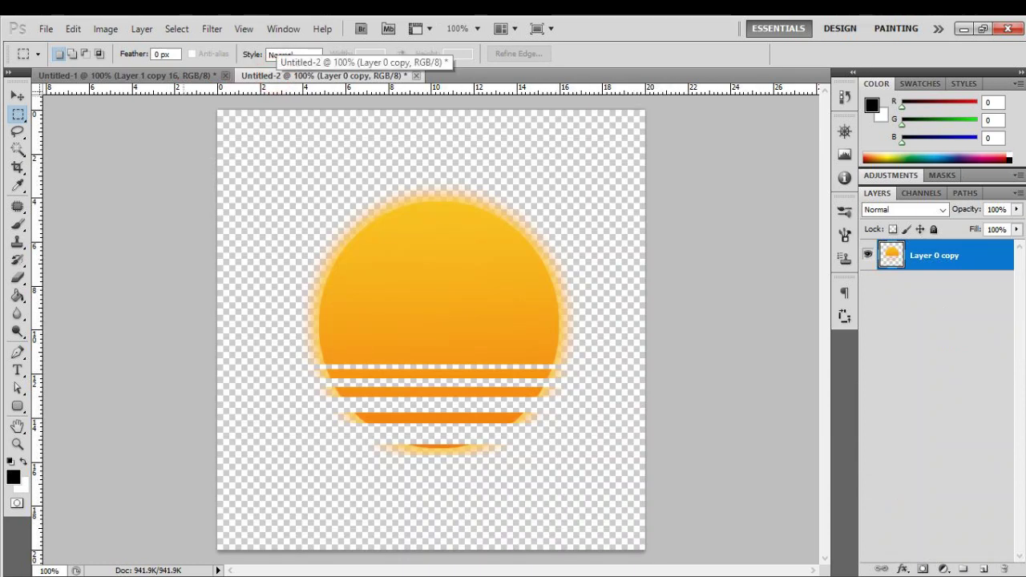
left_click(195, 76)
left_click(280, 75)
left_click(187, 75)
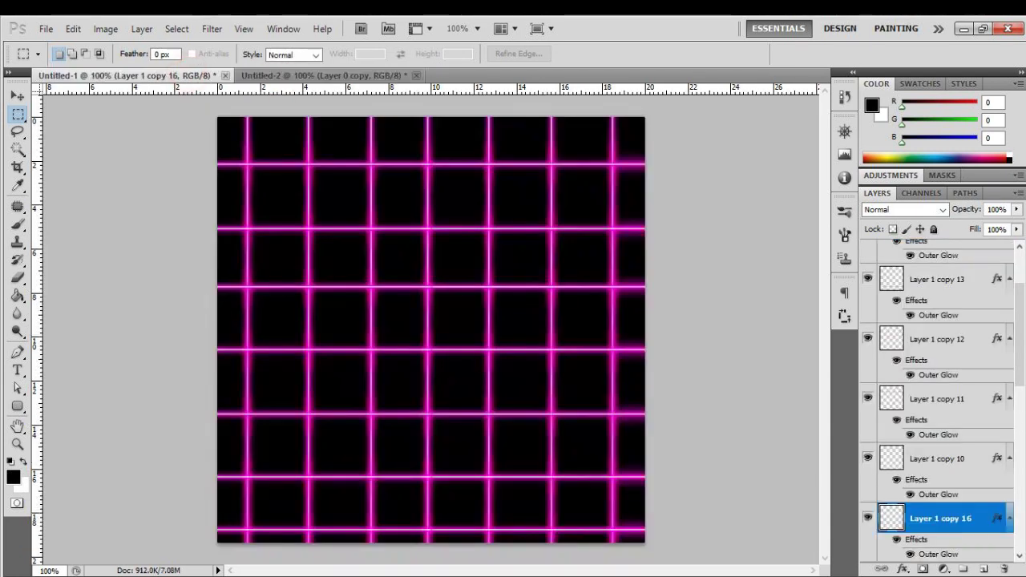
Return to Unity and search the project assets for 'grid'.
left_click(964, 29)
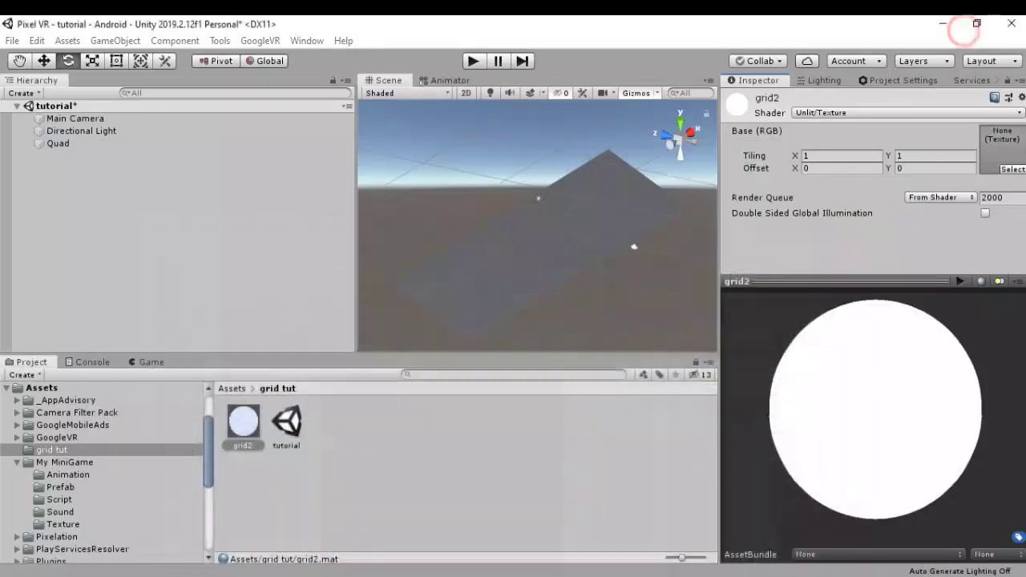
left_click(244, 424)
left_click(483, 375)
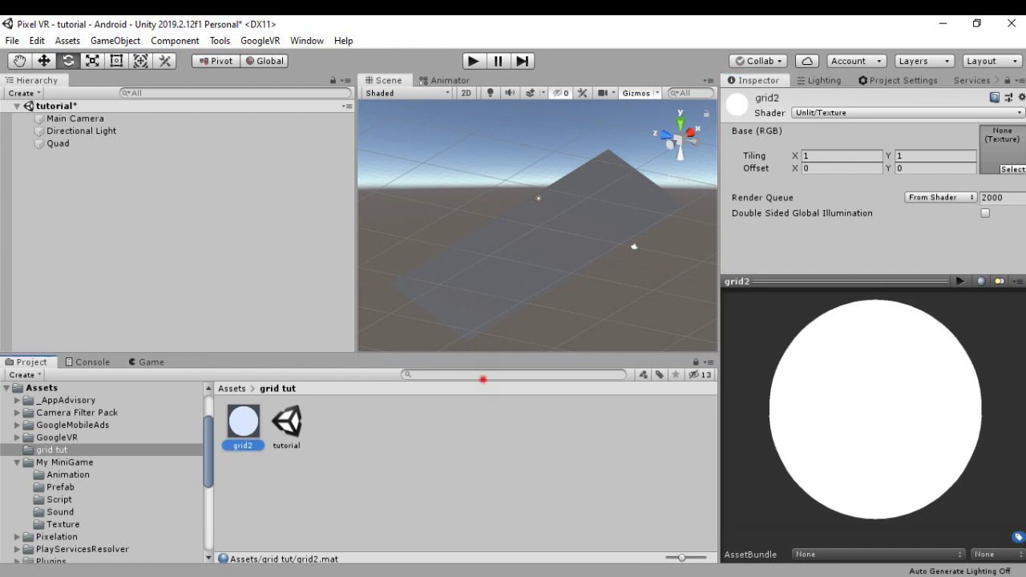
type("gr")
type("i")
key("BackSpace")
key("BackSpace")
key("BackSpace")
type("gr")
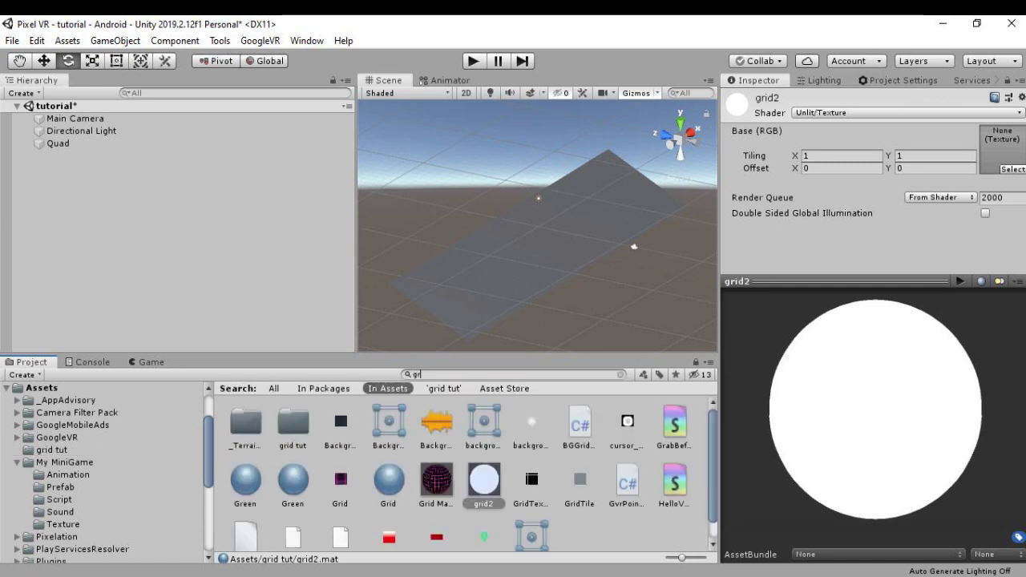
type("id")
Review the Grid texture's import settings in the Inspector, then clear the search.
left_click(373, 422)
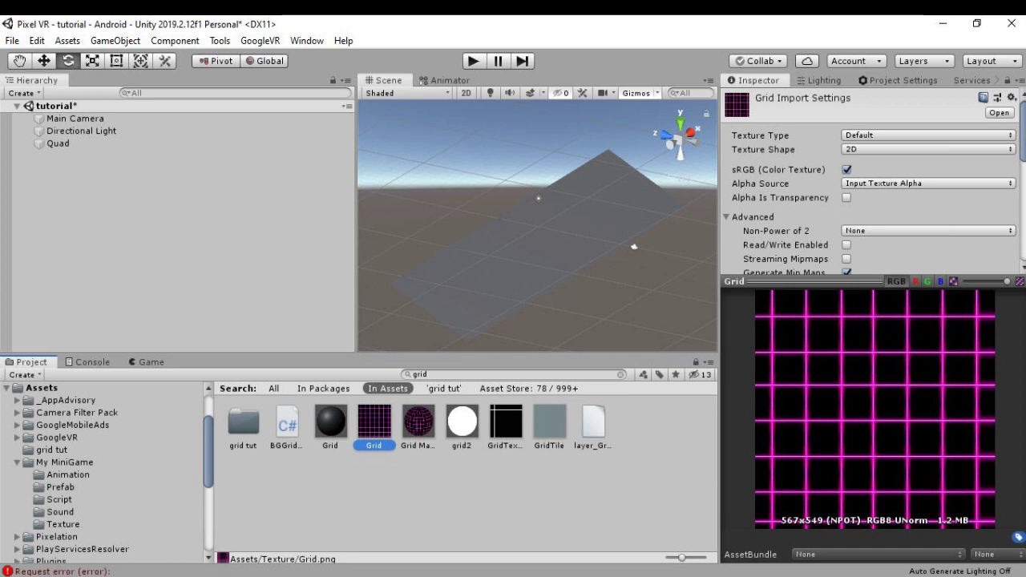
scroll(870, 184, "down", 3)
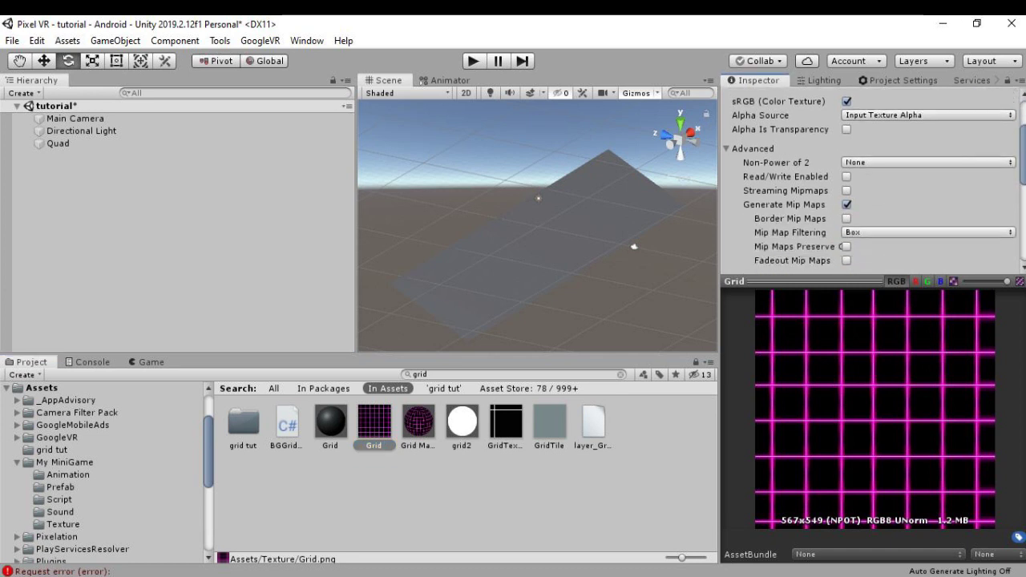
scroll(870, 184, "down", 3)
scroll(870, 184, "up", 1)
scroll(869, 185, "up", 1)
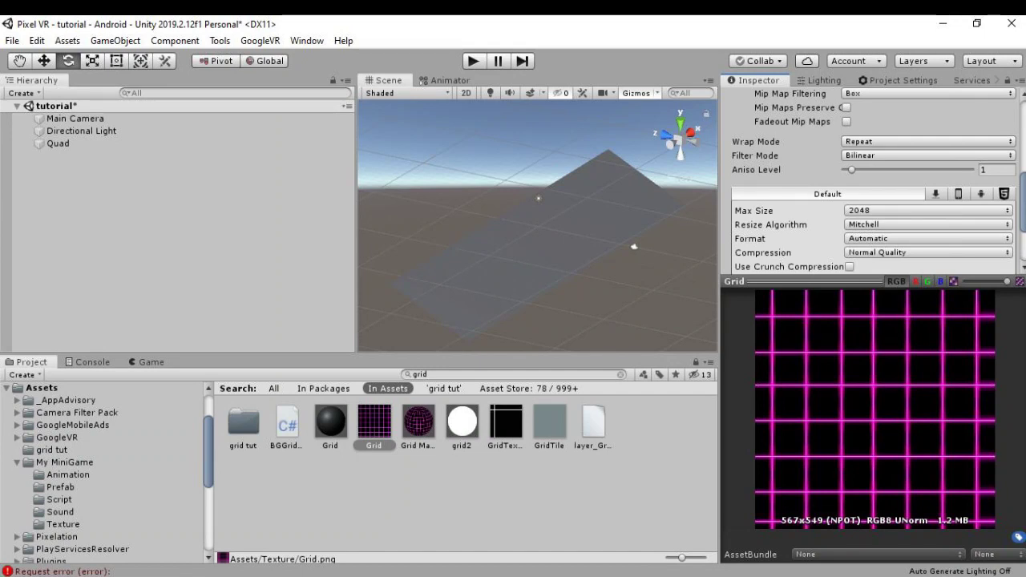
scroll(873, 189, "down", 3)
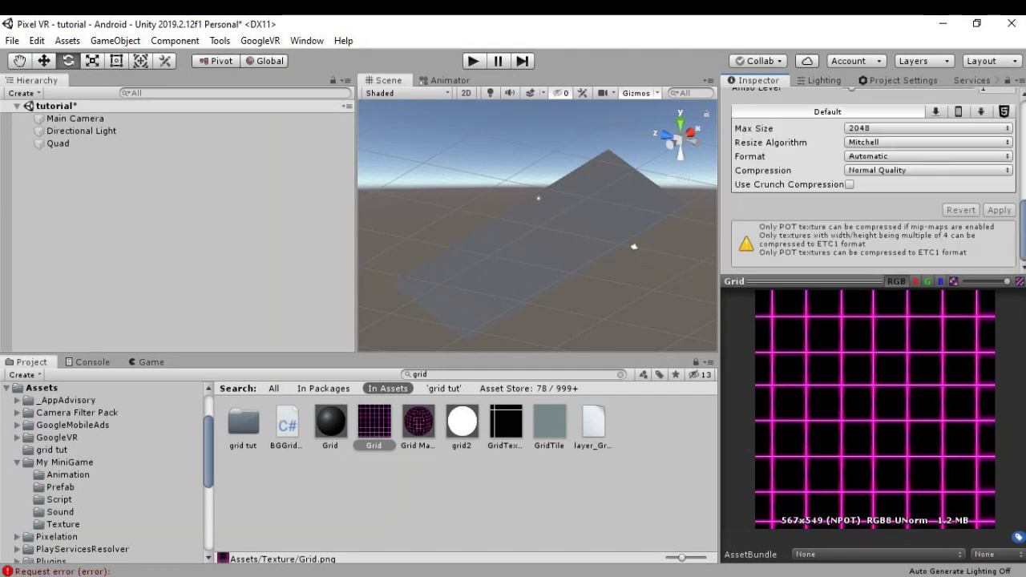
scroll(1019, 223, "up", 10)
scroll(1018, 223, "up", 3)
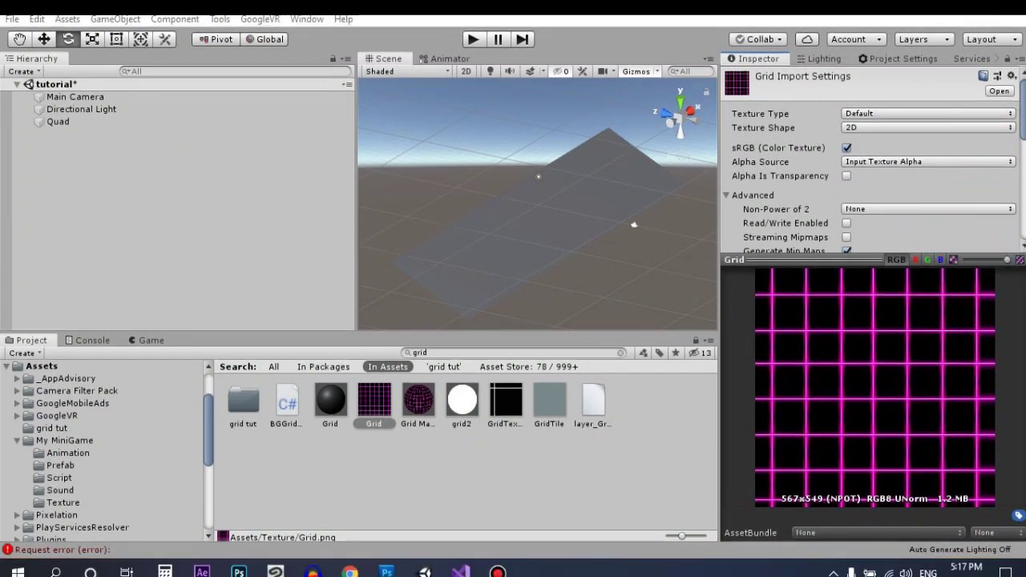
scroll(873, 176, "down", 5)
scroll(873, 160, "down", 3)
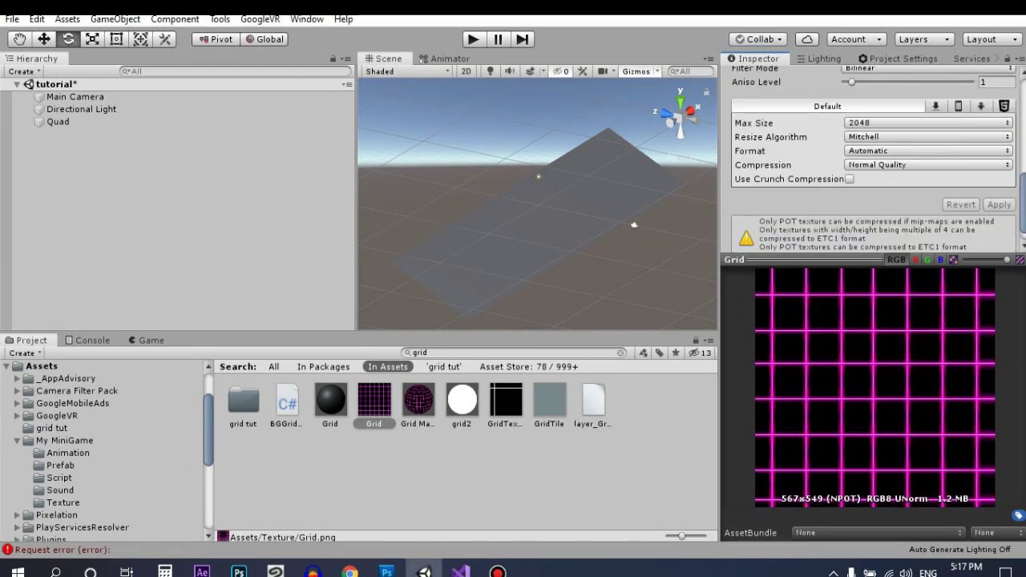
scroll(874, 161, "up", 3)
scroll(873, 160, "up", 3)
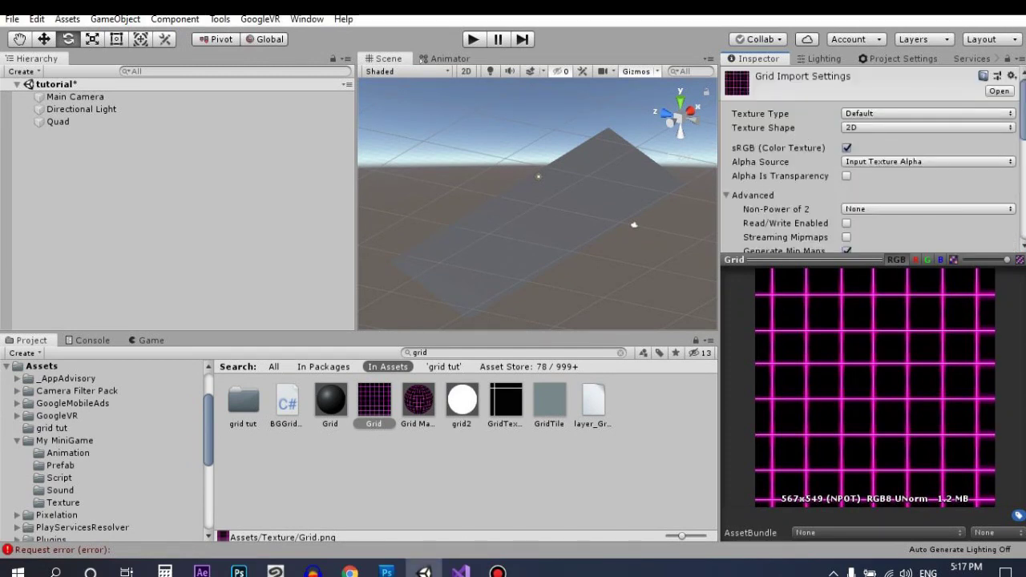
left_click(1023, 122)
scroll(874, 161, "up", 2)
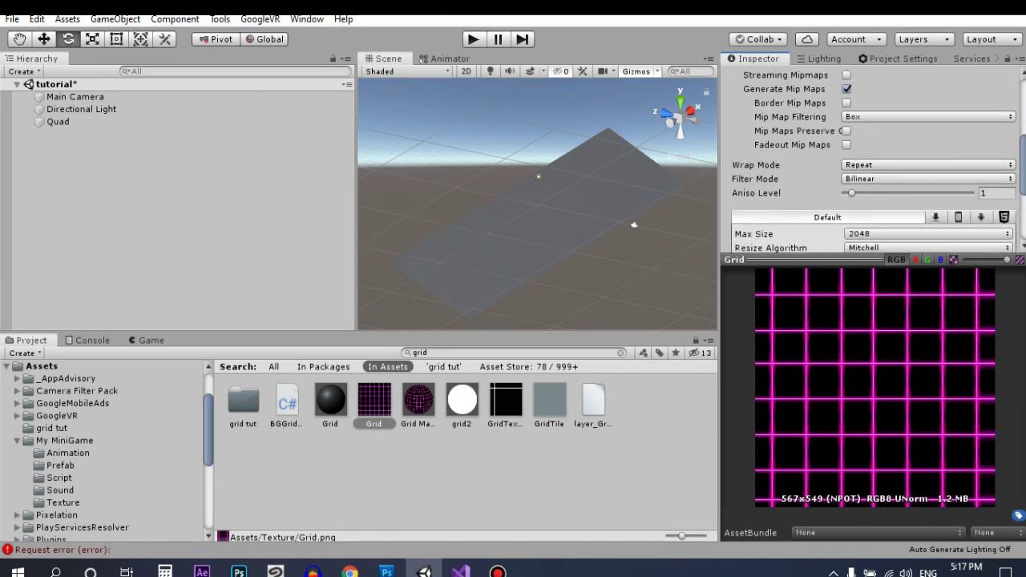
scroll(873, 160, "down", 4)
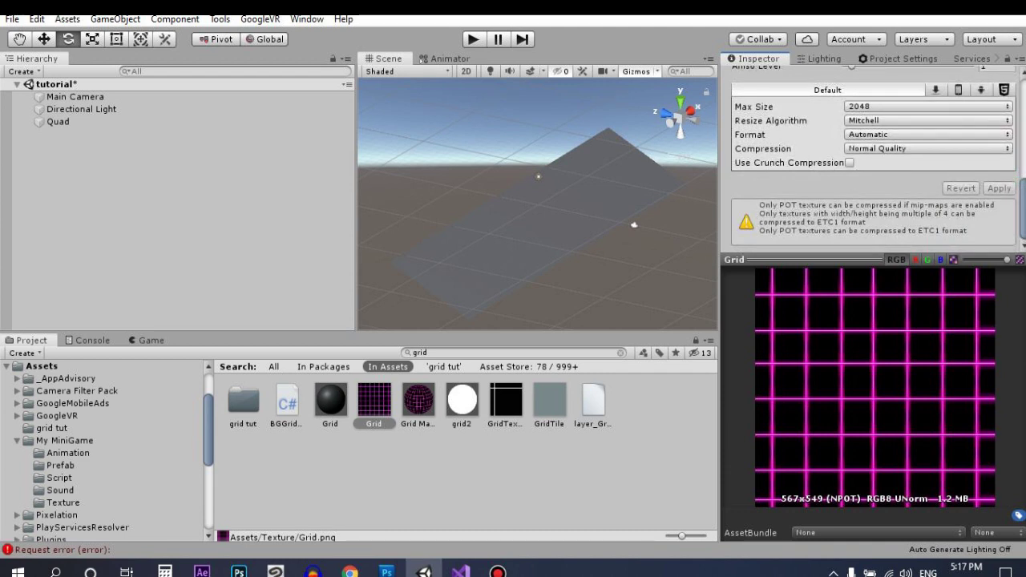
left_click(620, 353)
Set the Grid texture as grid2's Base (RGB) image using the texture picker search.
left_click(232, 366)
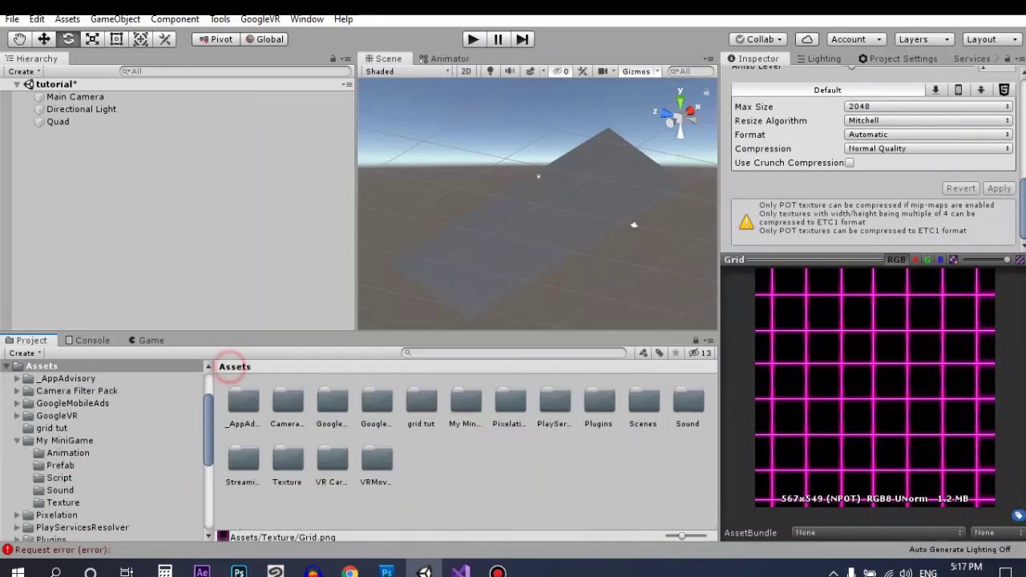
double_click(420, 398)
left_click(242, 401)
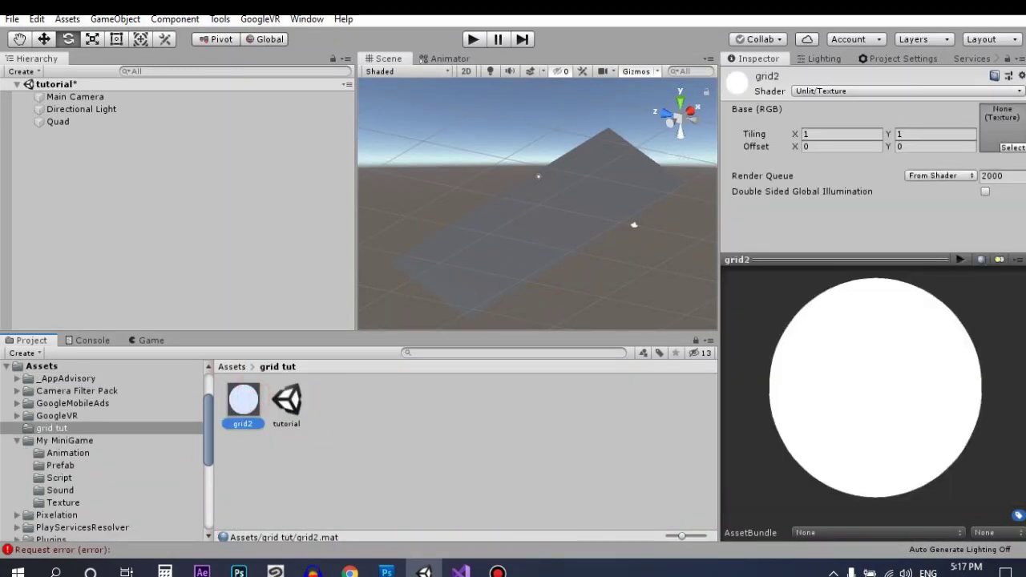
left_click(1011, 148)
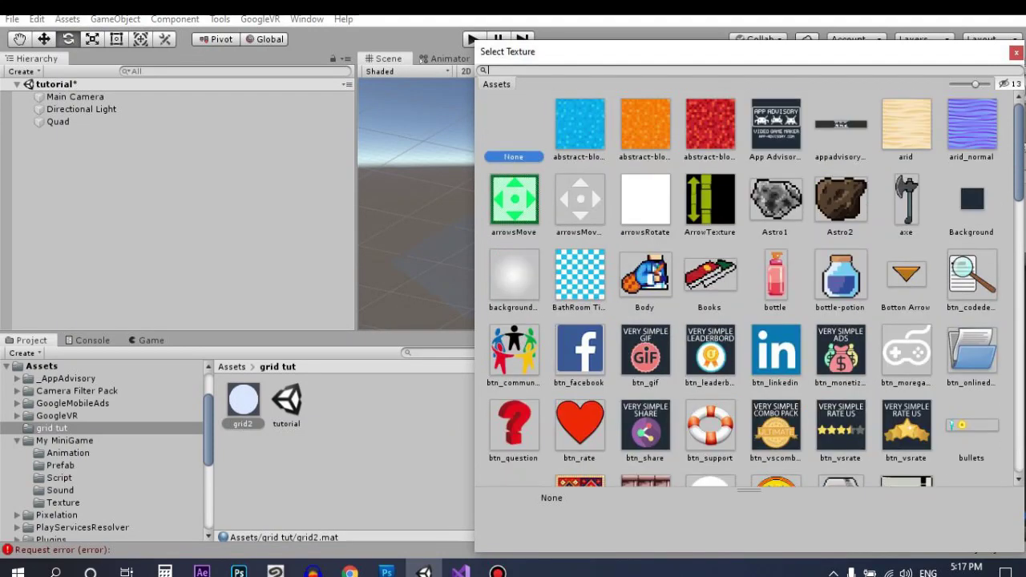
left_click(729, 71)
type("gr")
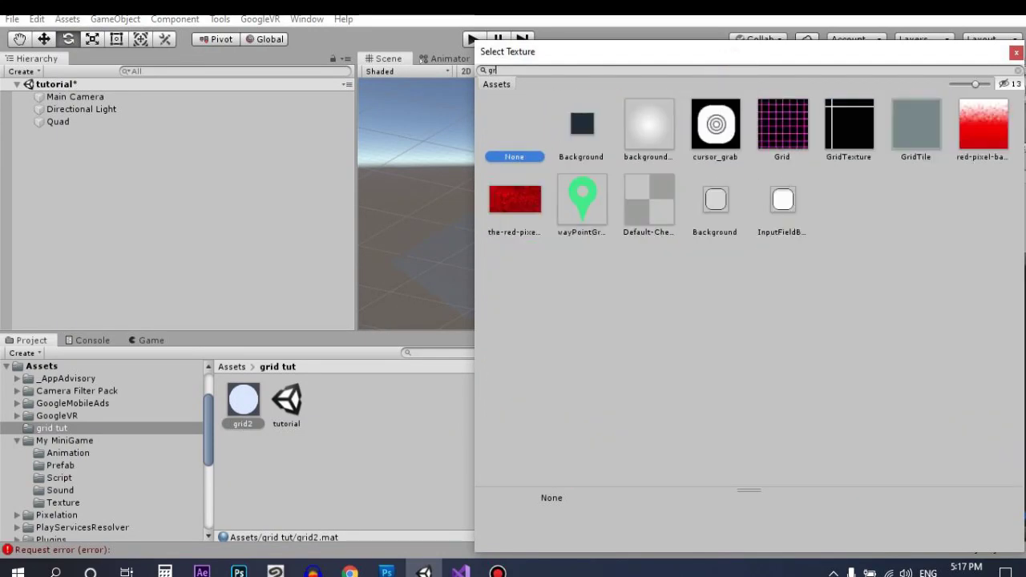
type("id")
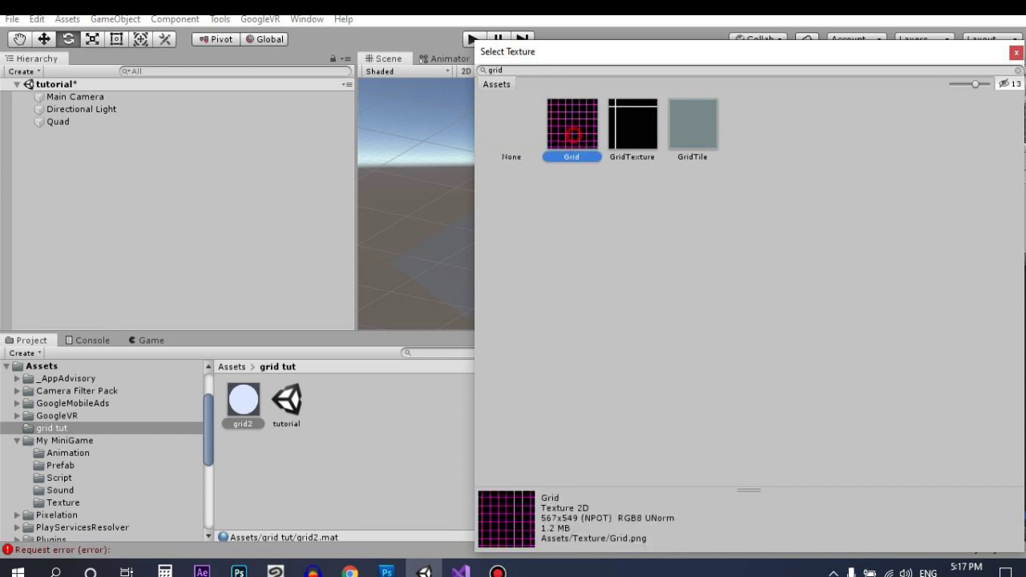
double_click(571, 127)
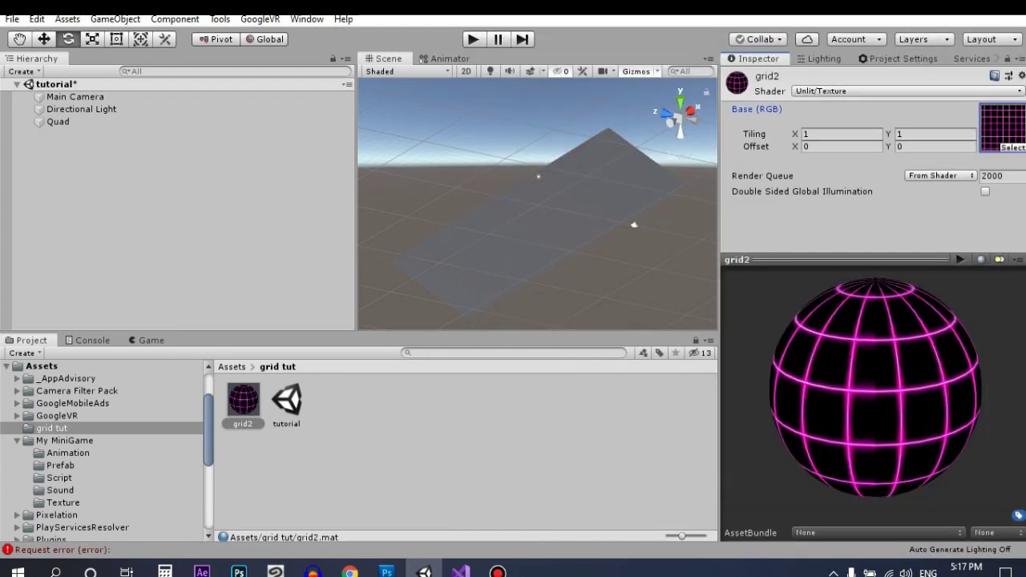
left_click(497, 408)
Drag grid2 onto the Quad and check the magenta grid floor in the Game view.
left_click(64, 123)
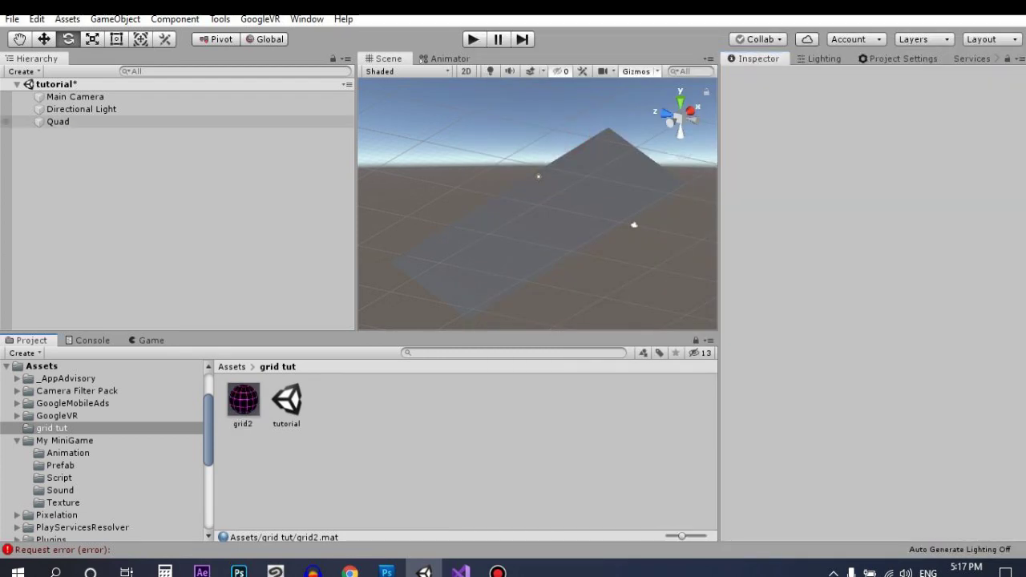
left_click(150, 340)
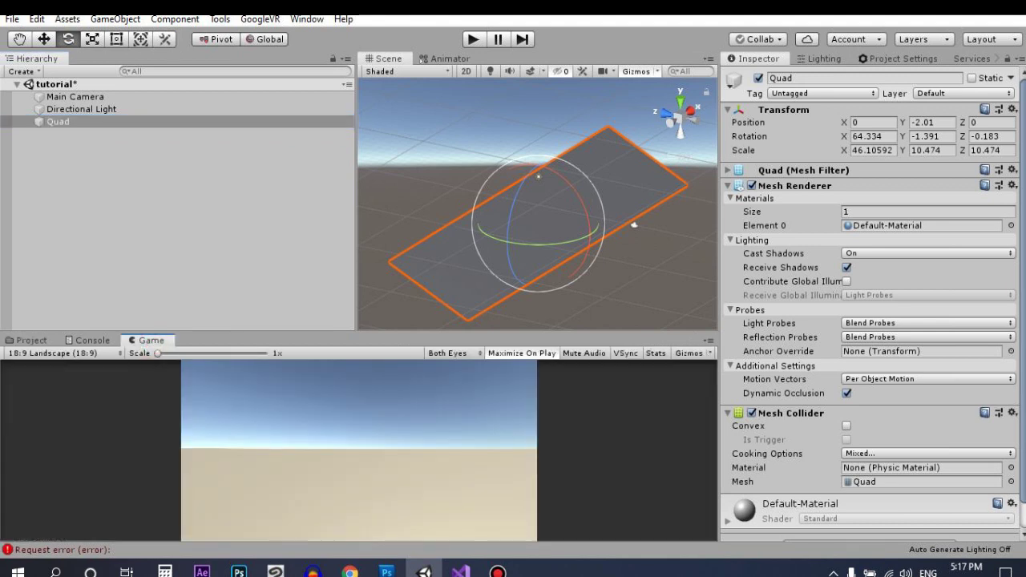
left_click(32, 340)
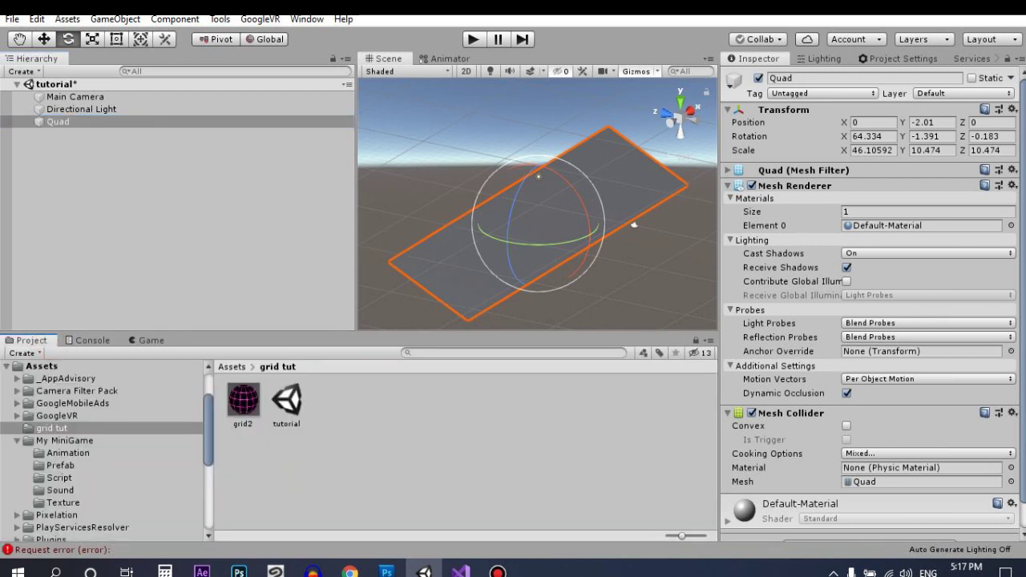
left_click_drag(242, 399, 633, 225)
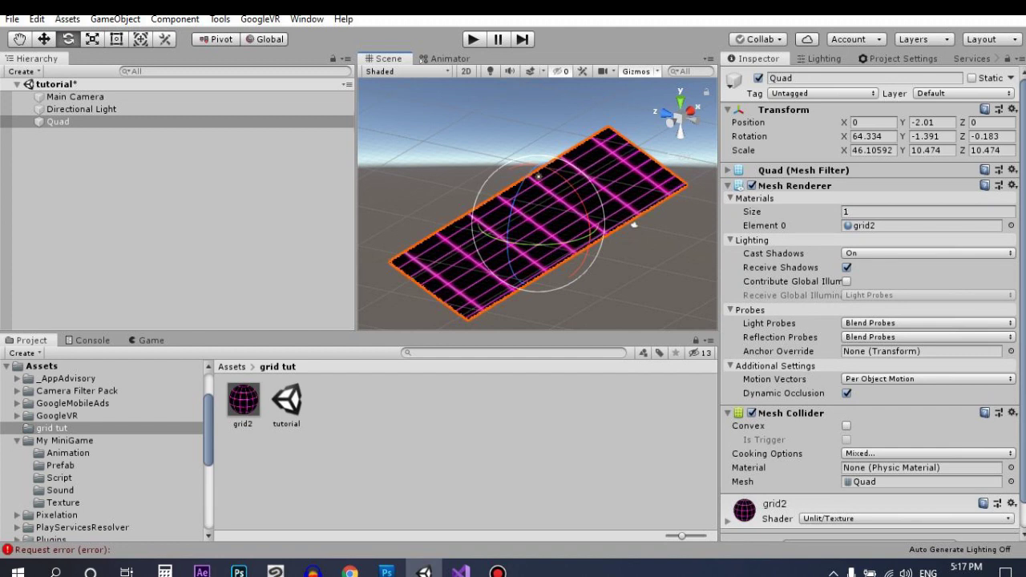
left_click(164, 340)
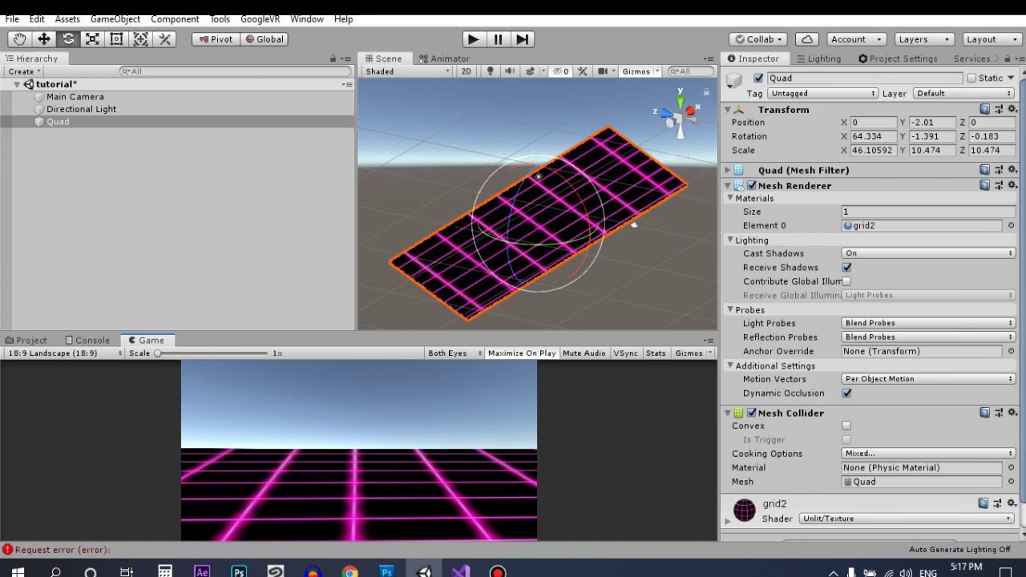
left_click(906, 521)
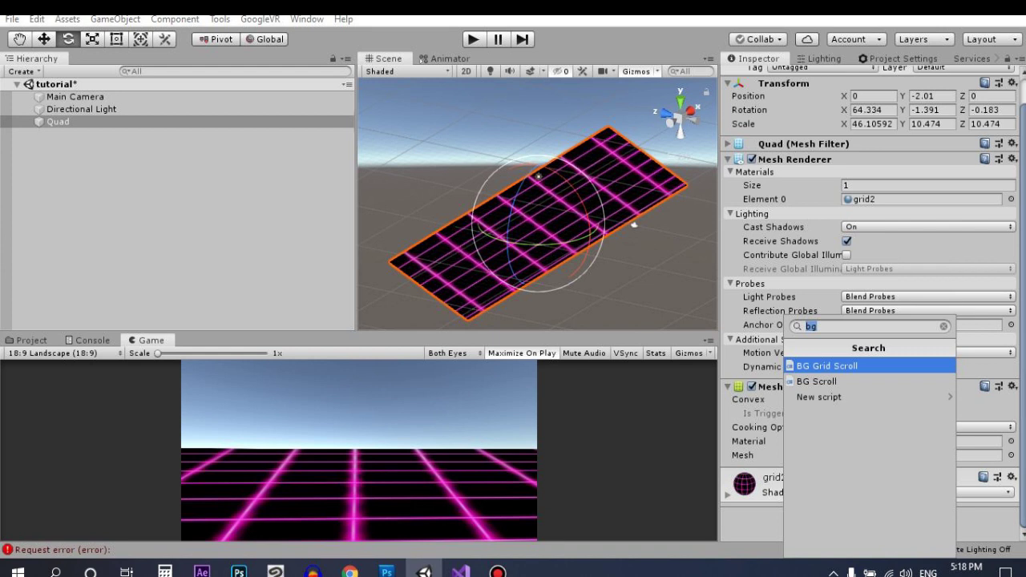
Add the BG Grid Scroll script to the Quad and open BGGridScroll in Visual Studio.
key("Down")
key("Up")
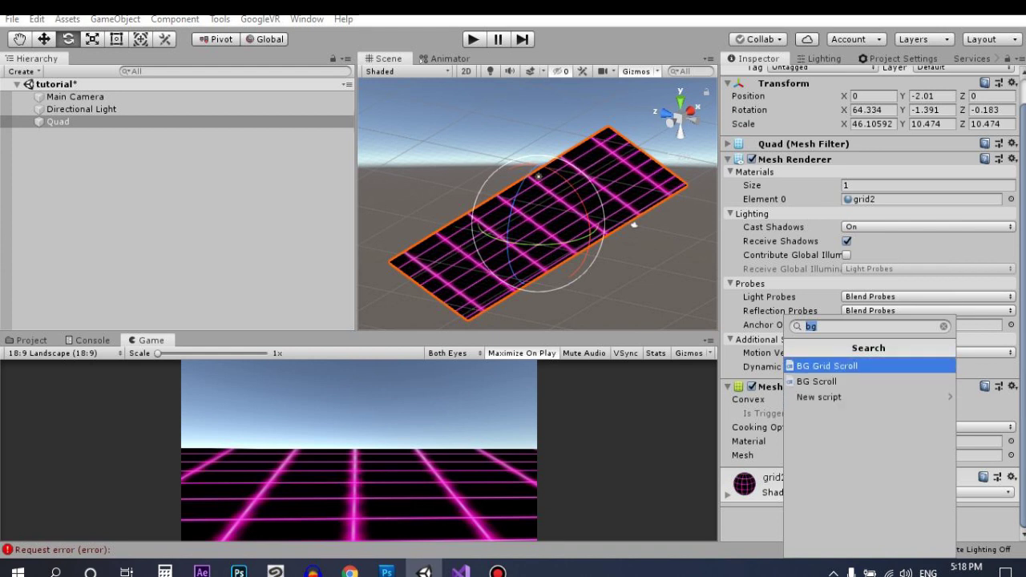
key("Return")
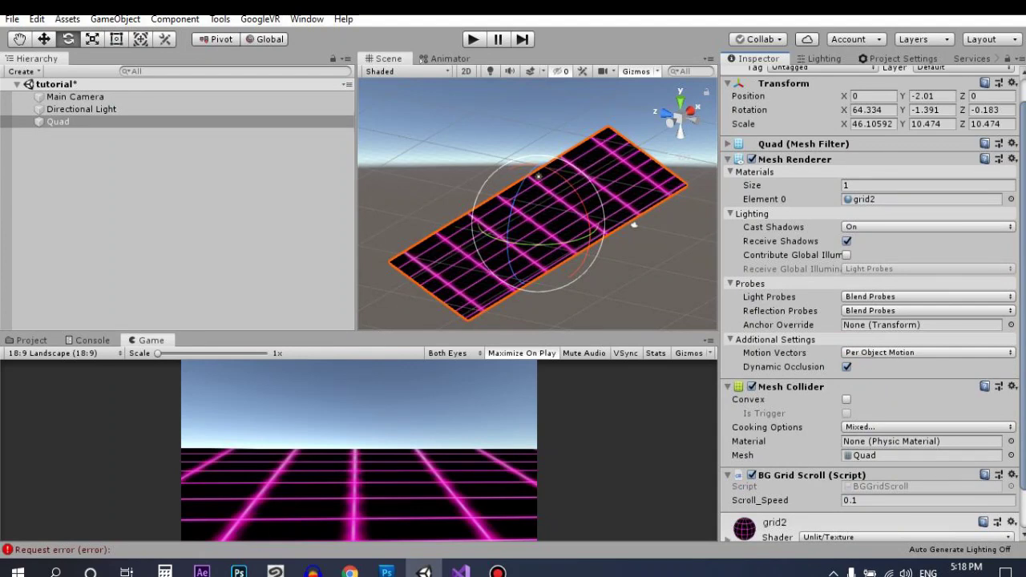
left_click(460, 571)
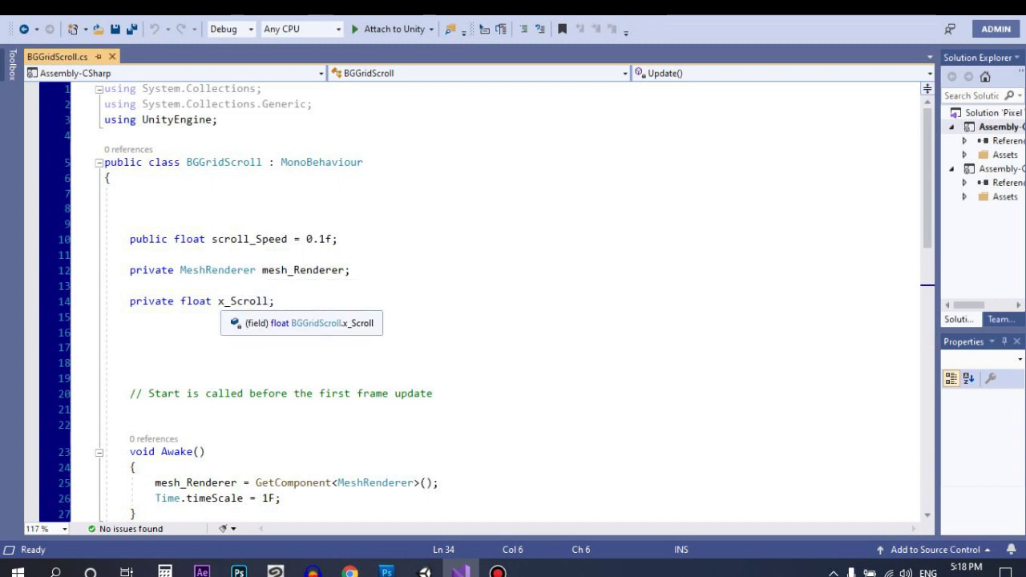
Read through BGGridScroll's fields, Awake() and the Scroll() call in Update().
left_click(330, 319)
scroll(76, 220, "down", 3)
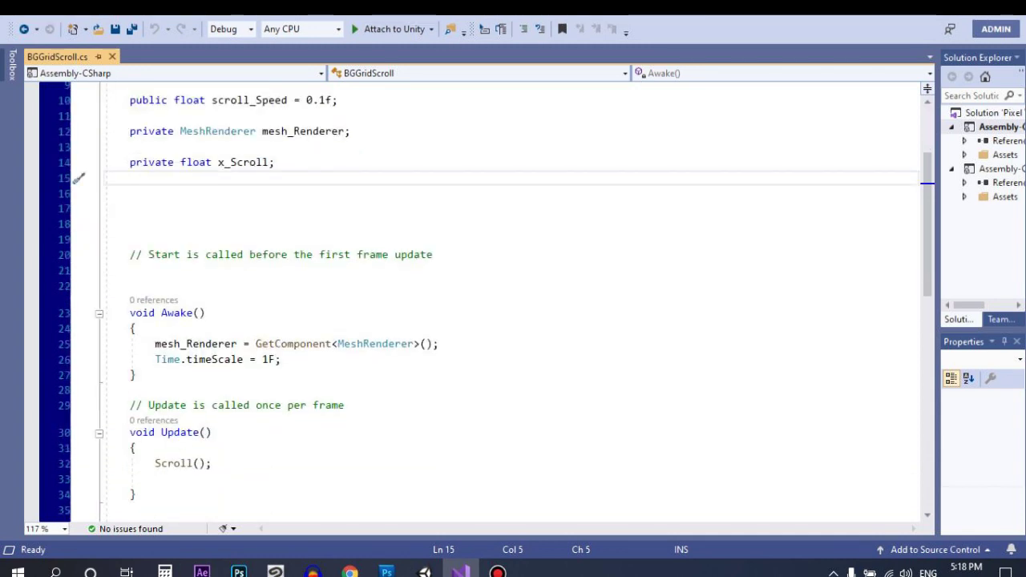
left_click(281, 360)
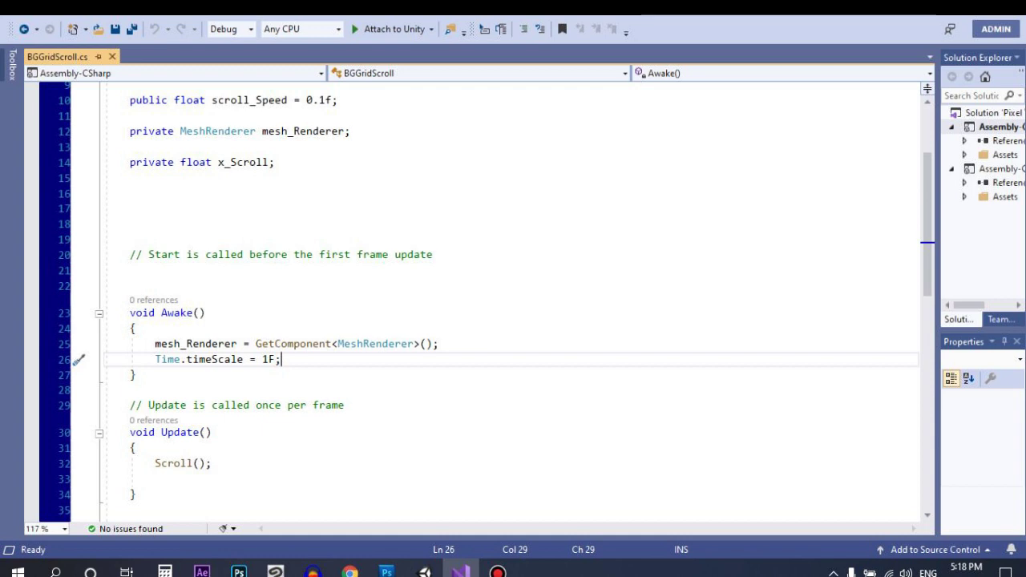
left_click(349, 372)
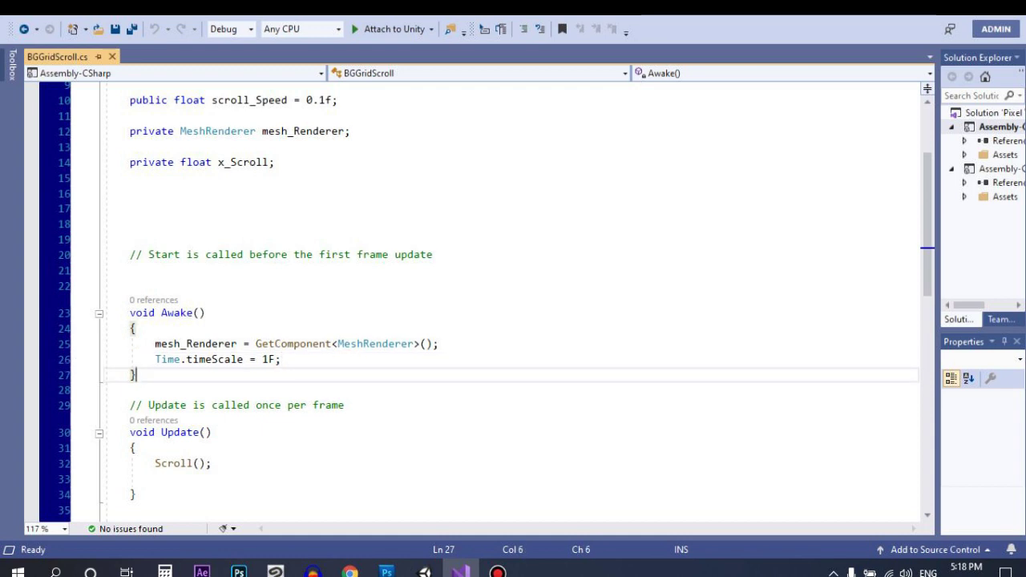
scroll(481, 305, "up", 1)
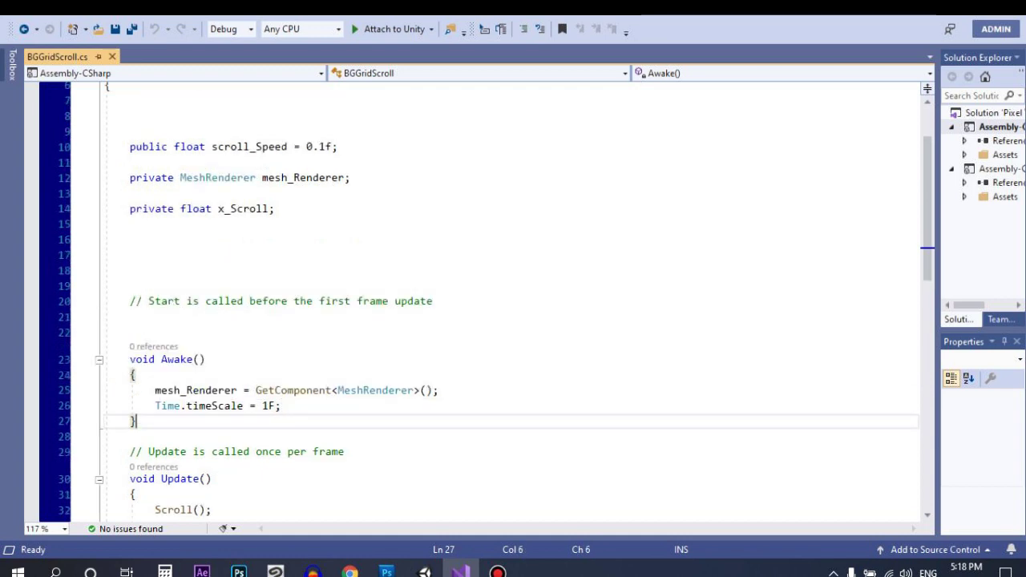
scroll(368, 410, "down", 2)
left_click(368, 407)
scroll(368, 410, "down", 2)
left_click(257, 313)
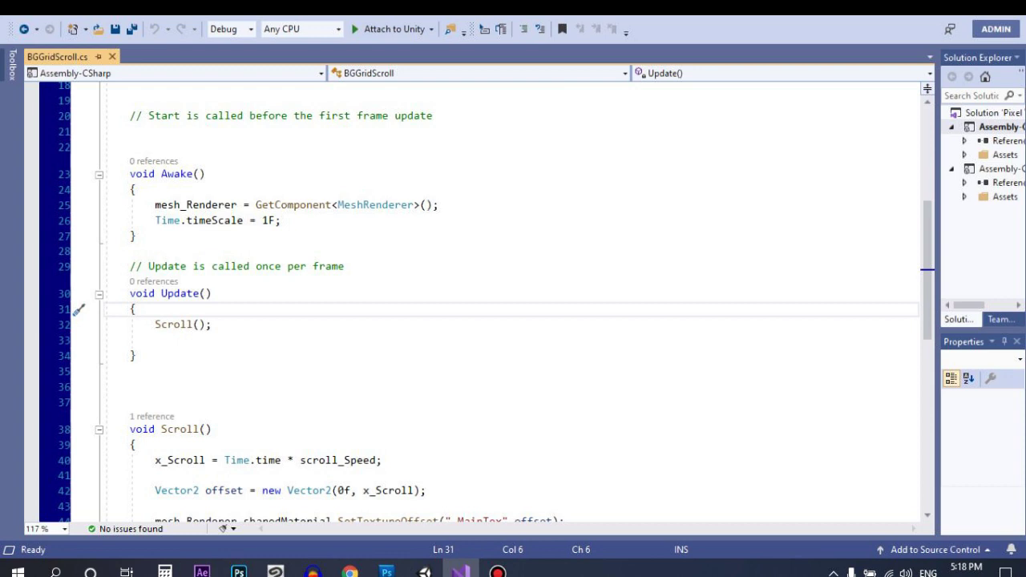
left_click(257, 328)
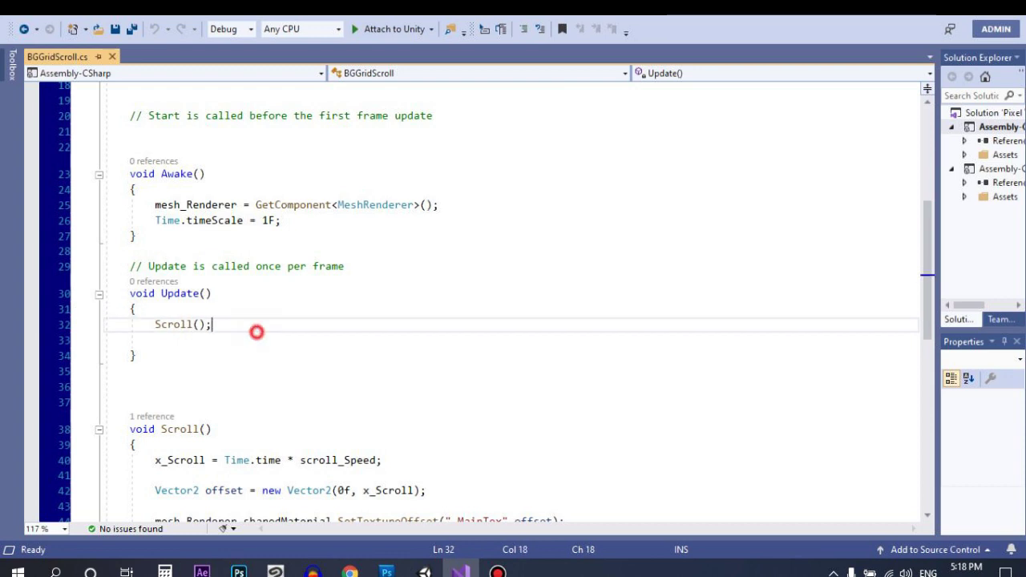
Inspect the Scroll() method and its x_Scroll offset calculation.
scroll(280, 332, "down", 2)
left_click(306, 335)
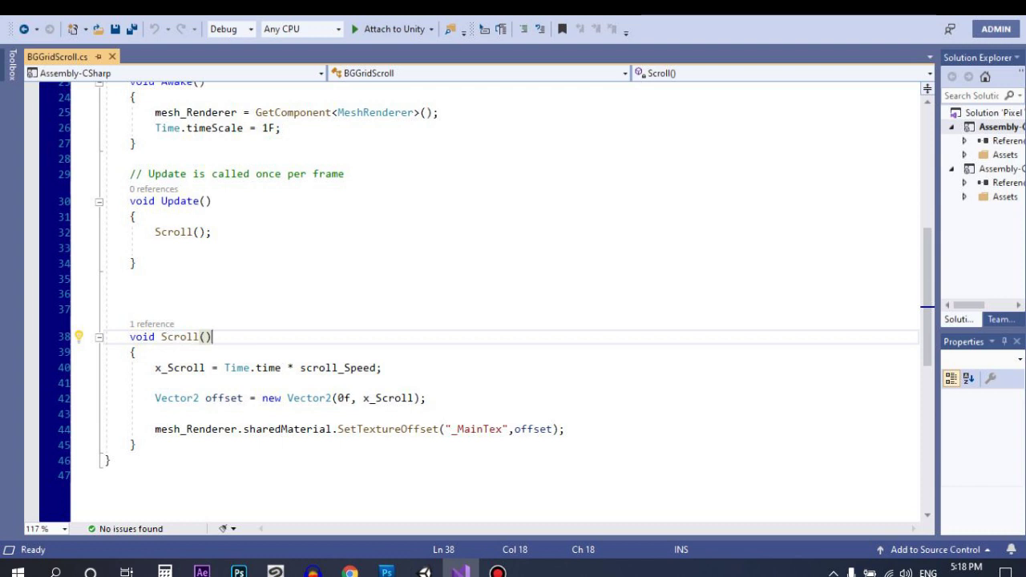
left_click(423, 368)
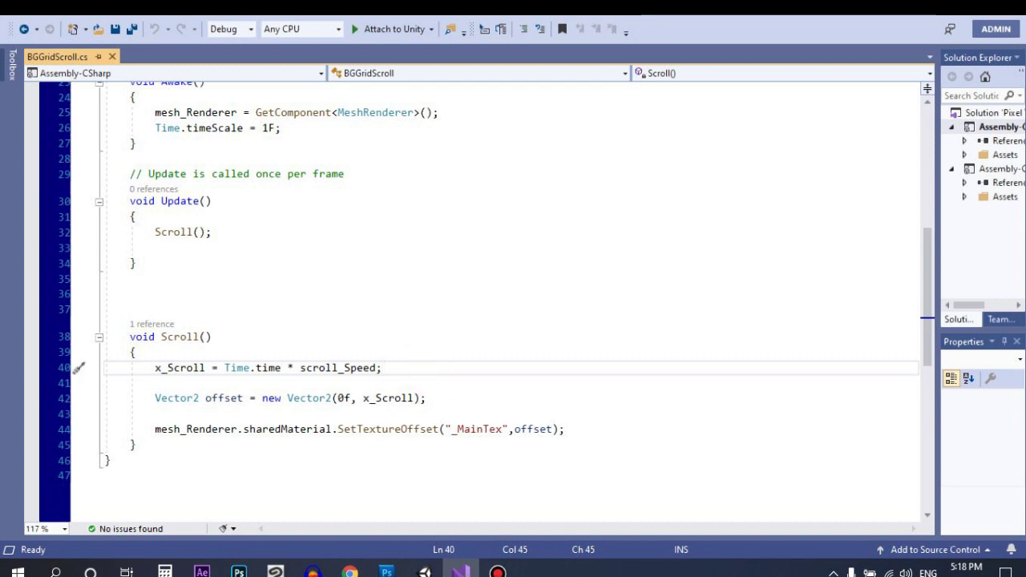
mouse_move(320, 398)
Scroll through the whole script once more, then return to the Unity editor.
scroll(485, 302, "up", 1)
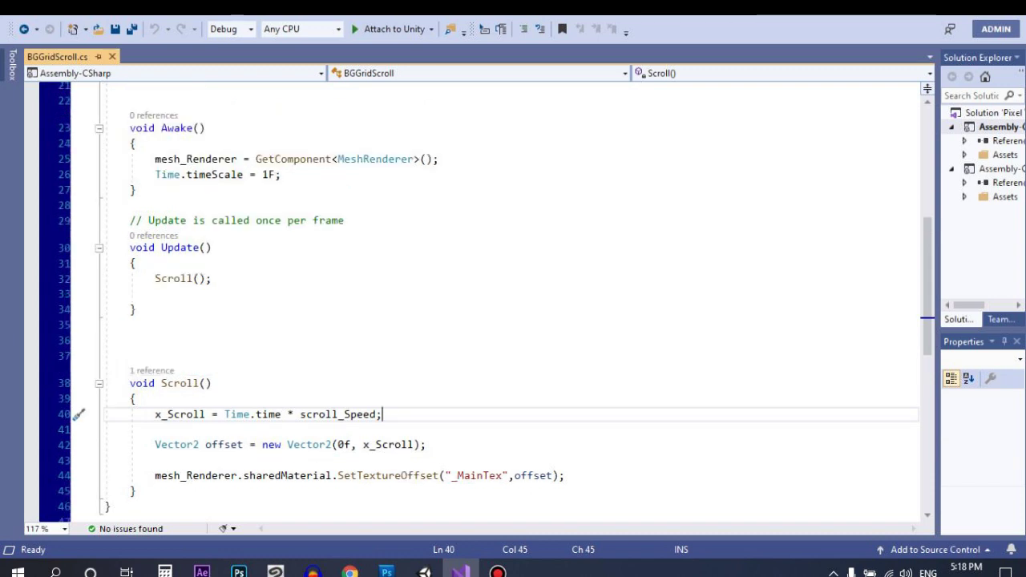
scroll(485, 302, "up", 2)
scroll(485, 302, "up", 2)
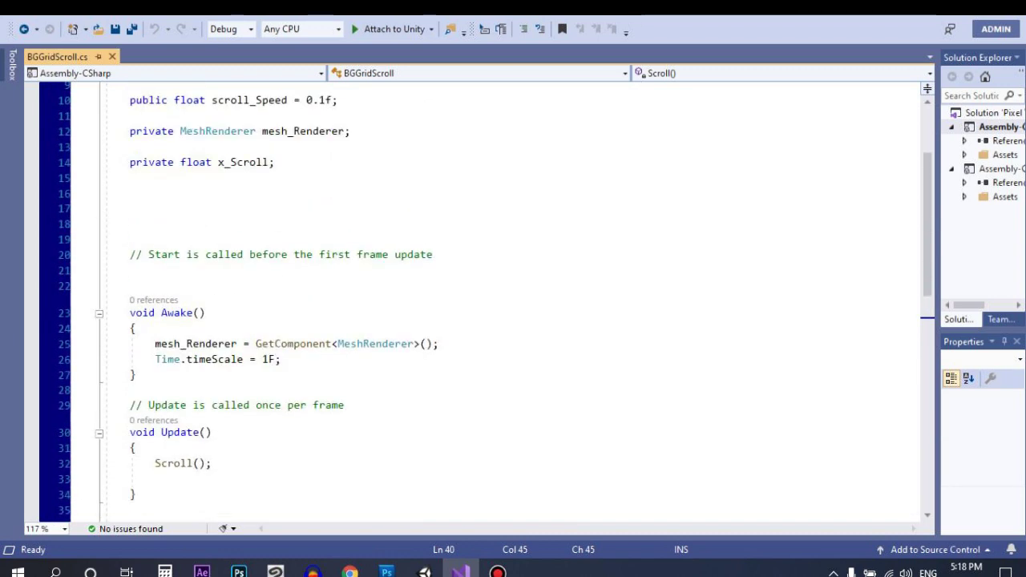
scroll(485, 302, "down", 4)
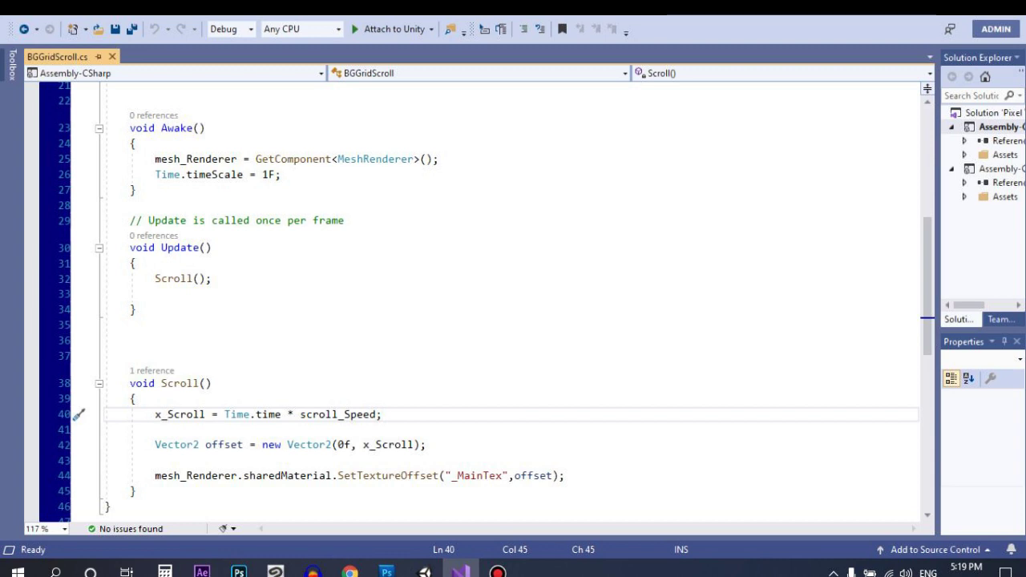
scroll(481, 304, "up", 5)
scroll(481, 304, "down", 3)
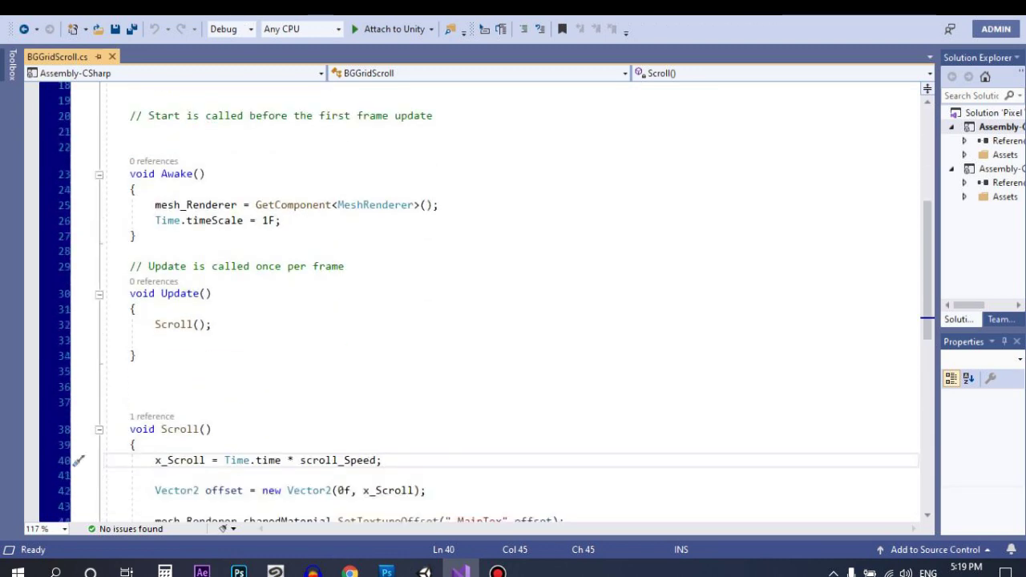
left_click_drag(928, 279, 927, 199)
scroll(481, 304, "down", 3)
scroll(480, 304, "up", 2)
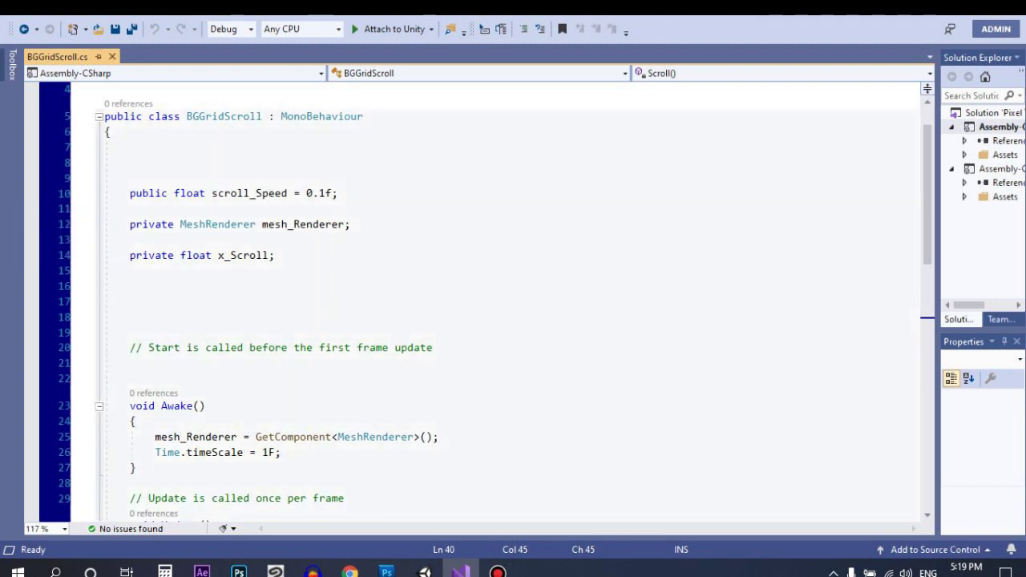
scroll(381, 519, "down", 1)
scroll(381, 520, "down", 1)
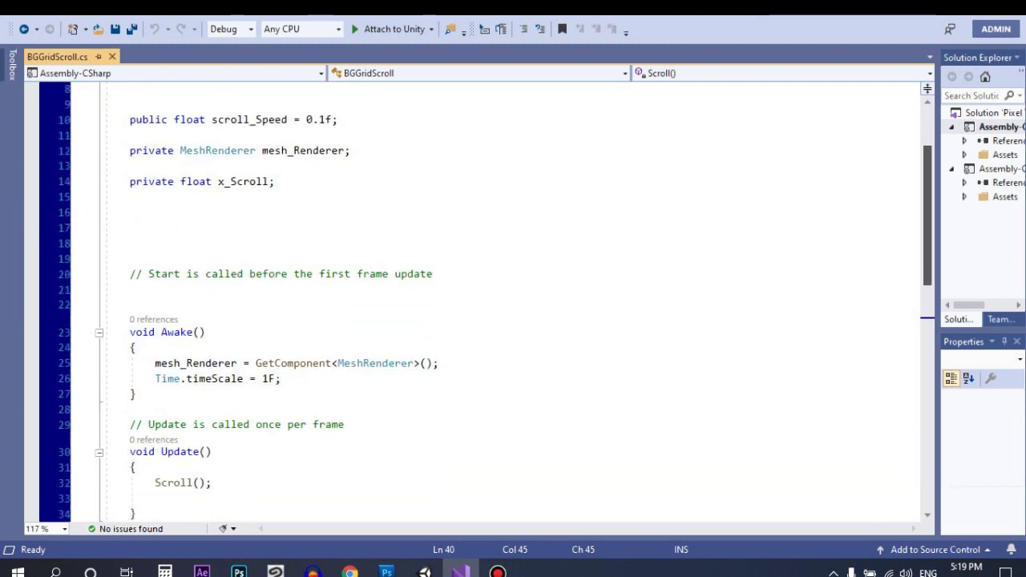
scroll(381, 519, "down", 2)
scroll(480, 303, "down", 1)
scroll(481, 303, "down", 1)
scroll(481, 303, "down", 1)
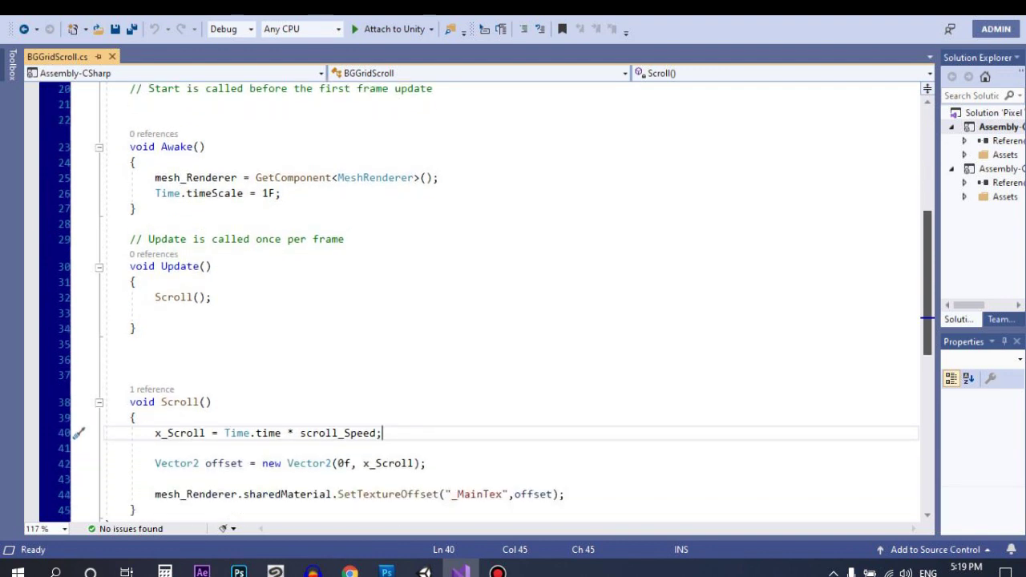
scroll(481, 303, "down", 1)
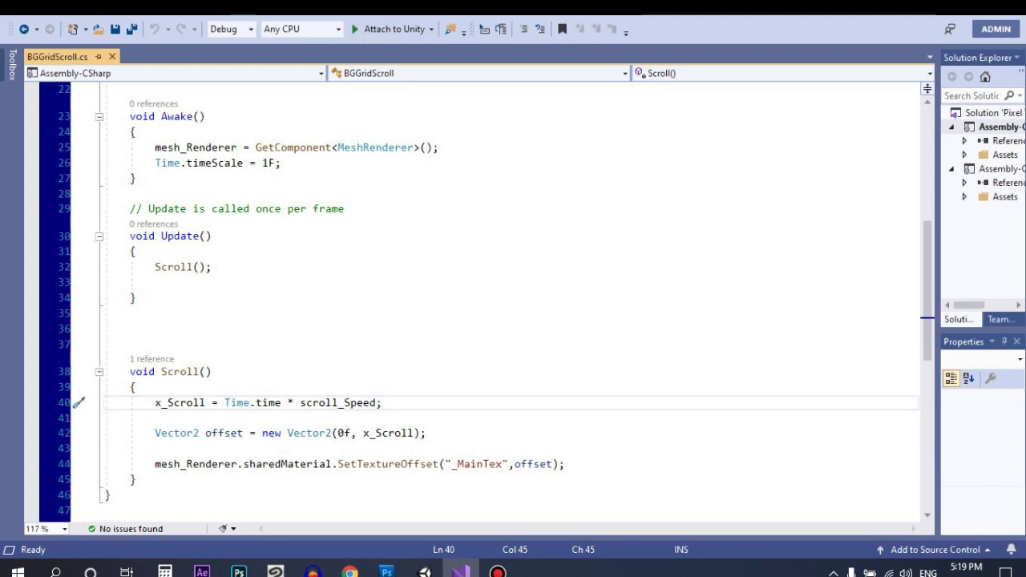
left_click(424, 571)
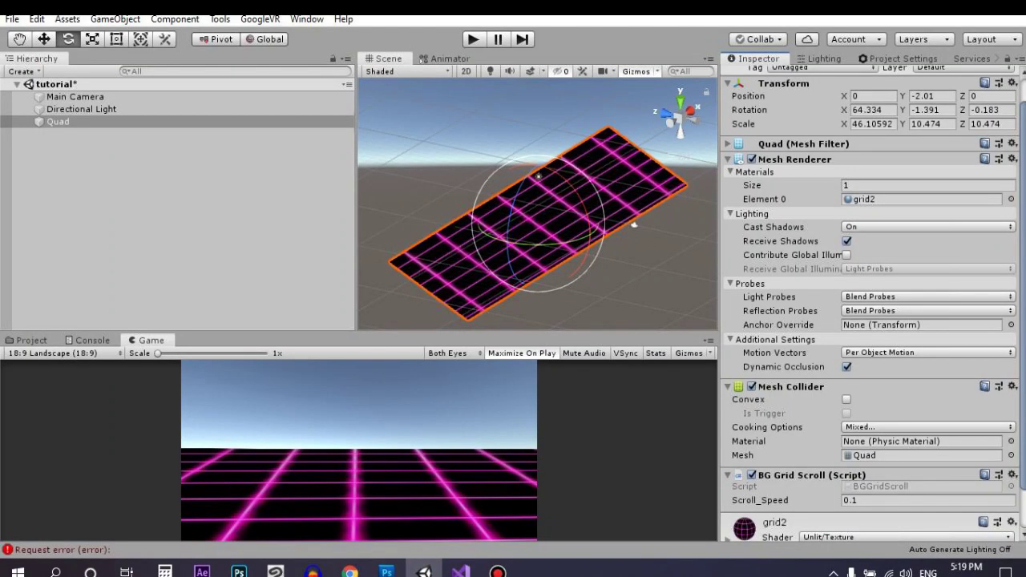
scroll(871, 304, "down", 2)
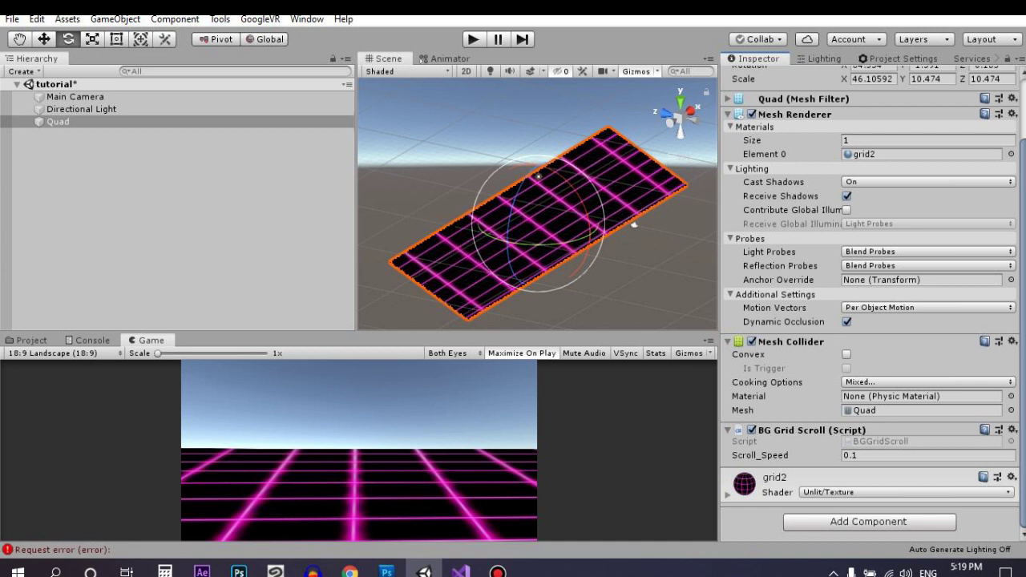
key("ctrl+p")
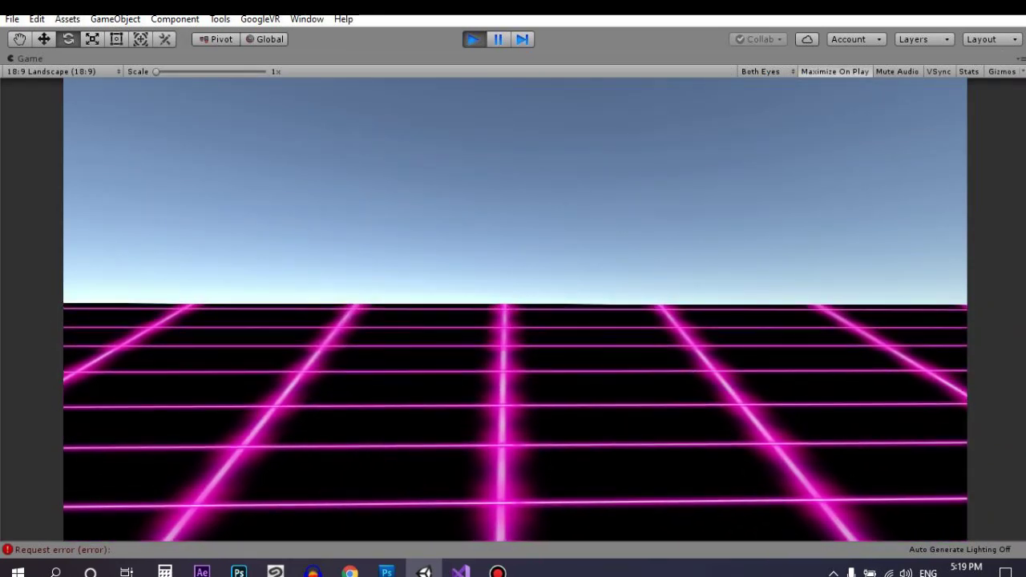
left_click(472, 39)
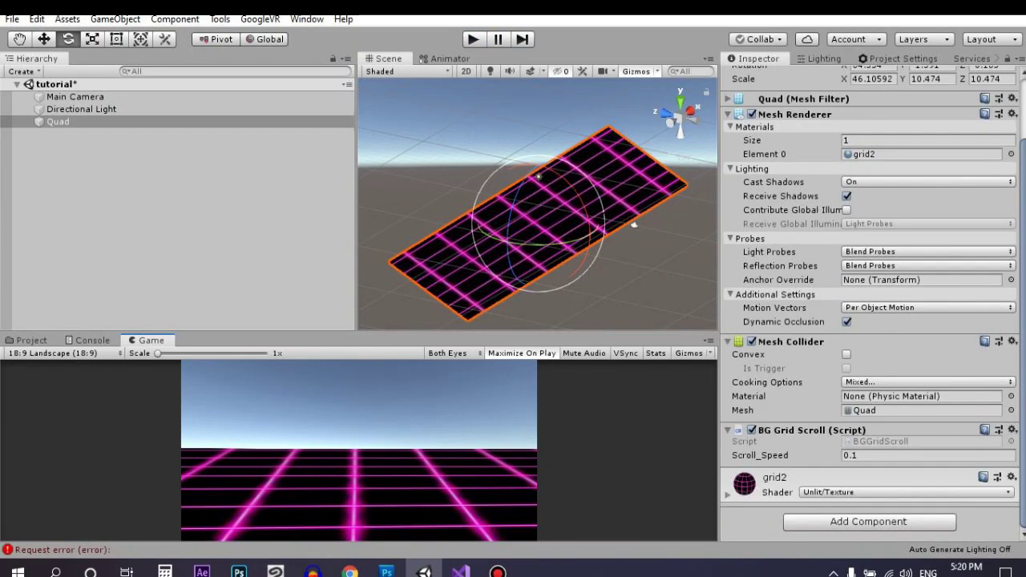
Set the Quad's Scroll_Speed to 0.6 and expand the grid2 material settings.
left_click(854, 456)
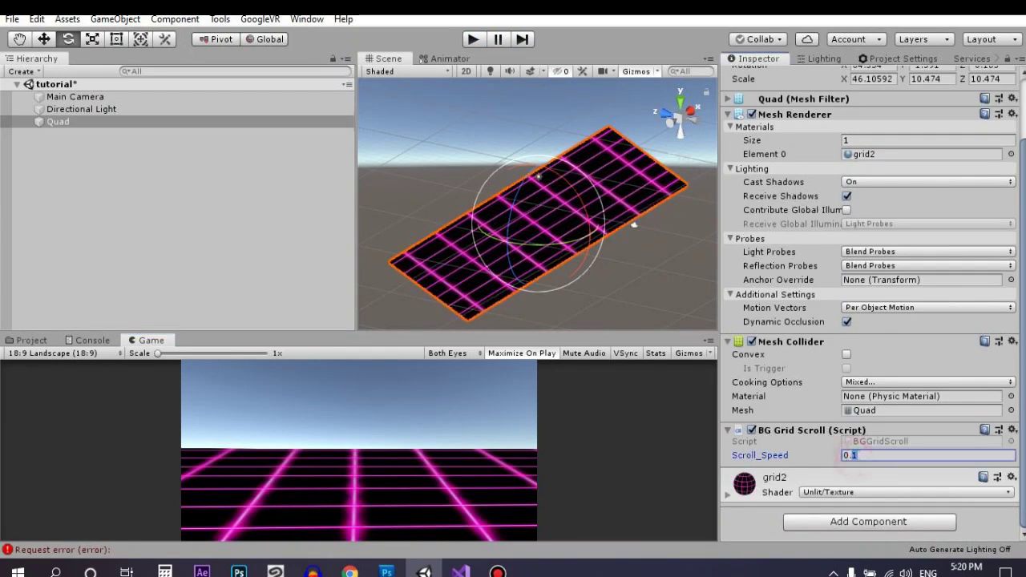
type("0.6")
left_click(728, 494)
scroll(728, 493, "down", 3)
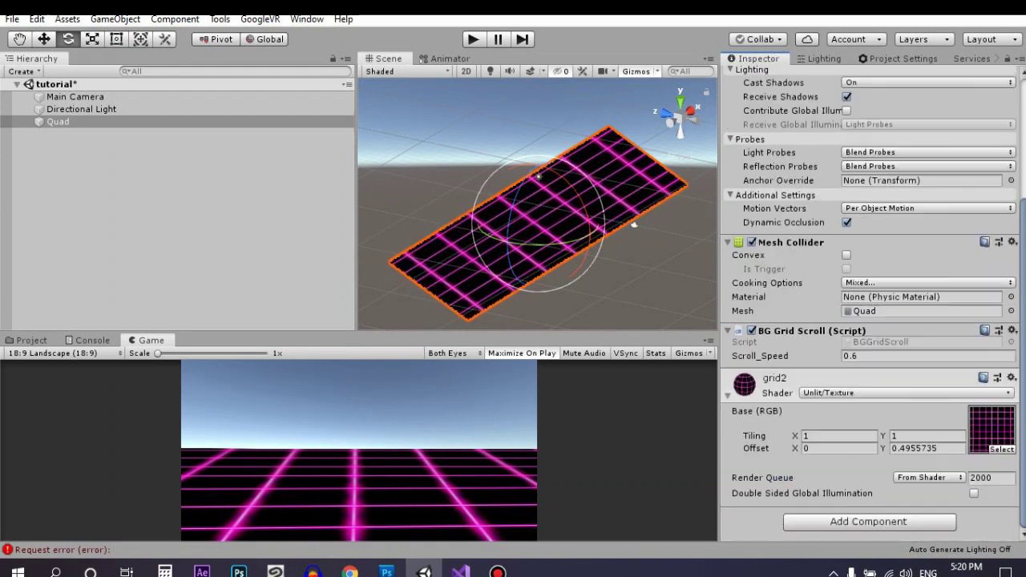
Reset grid2's Y offset to 0, set its tiling to 2 by 2, and play-test the scene.
left_click(926, 448)
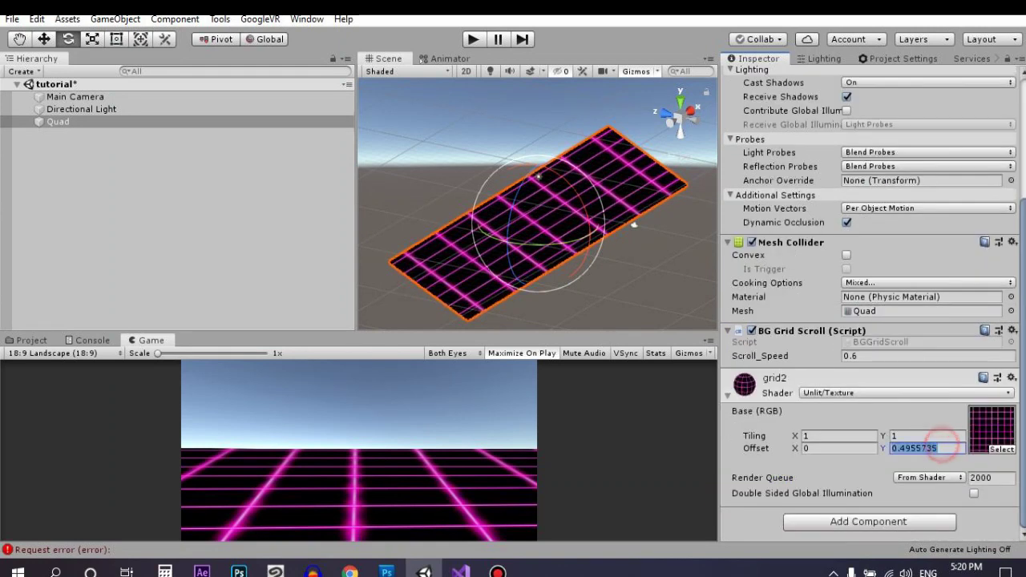
type("0")
left_click(837, 435)
type("2")
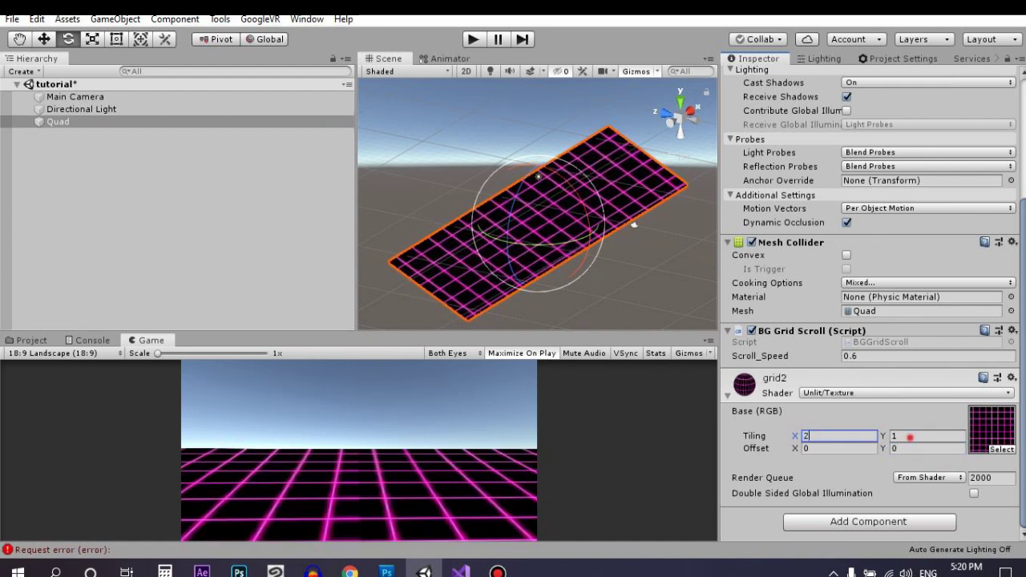
left_click(909, 437)
type("2")
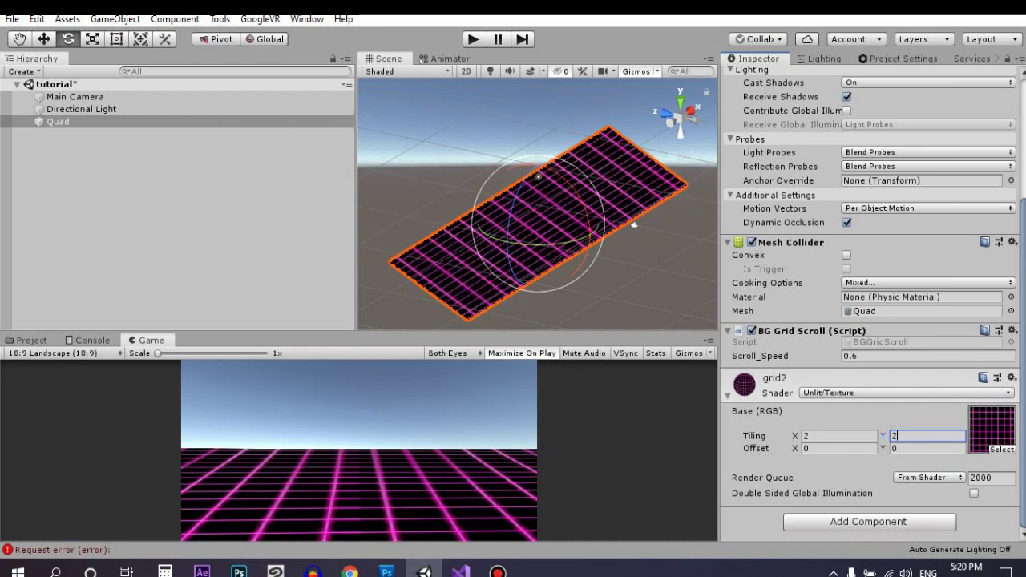
left_click(472, 39)
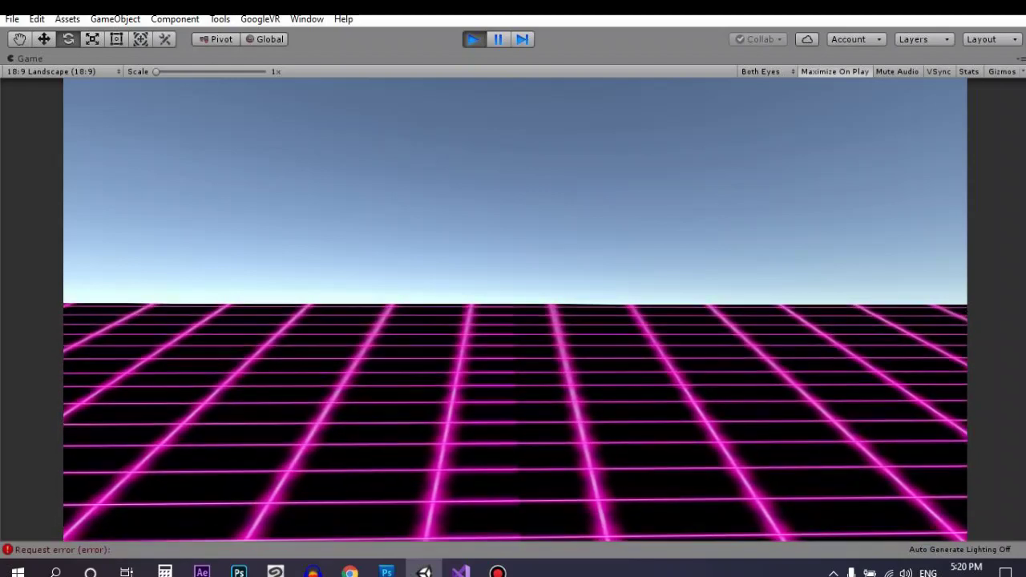
left_click(473, 39)
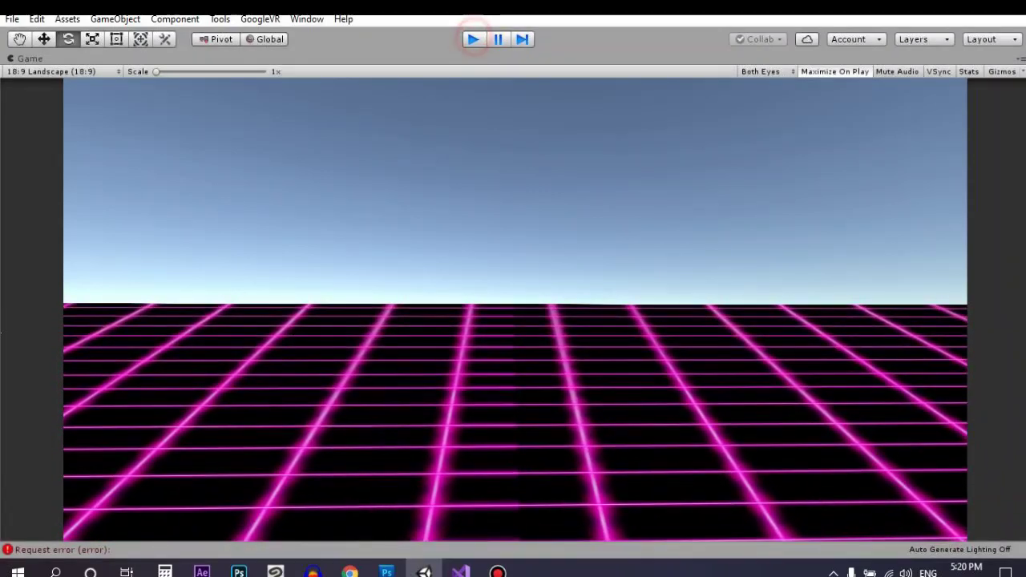
Raise grid2's tiling to 3 by 3 and play-test the denser grid.
scroll(869, 304, "down", 3)
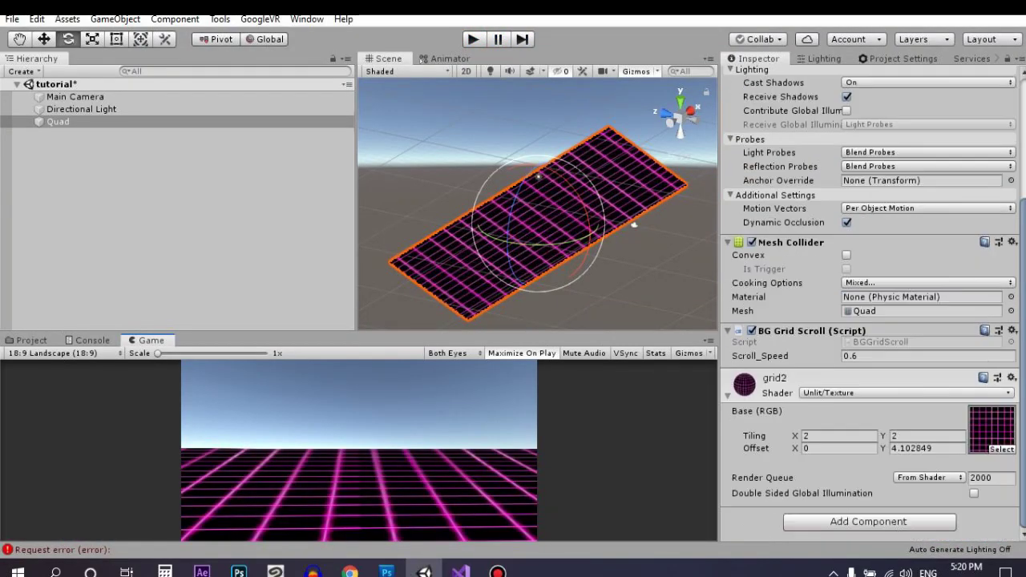
left_click(918, 435)
type("3")
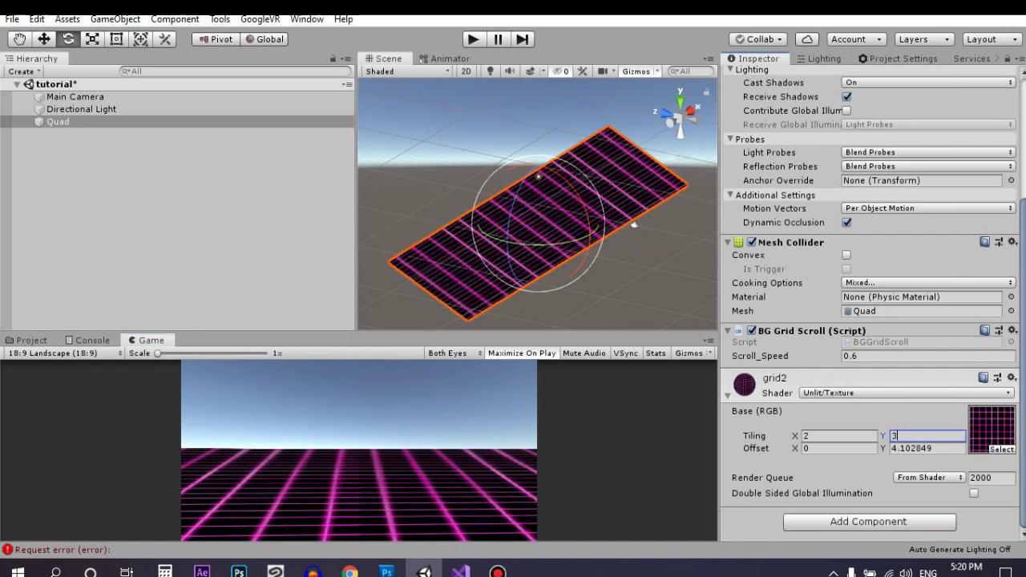
left_click(840, 435)
type("3")
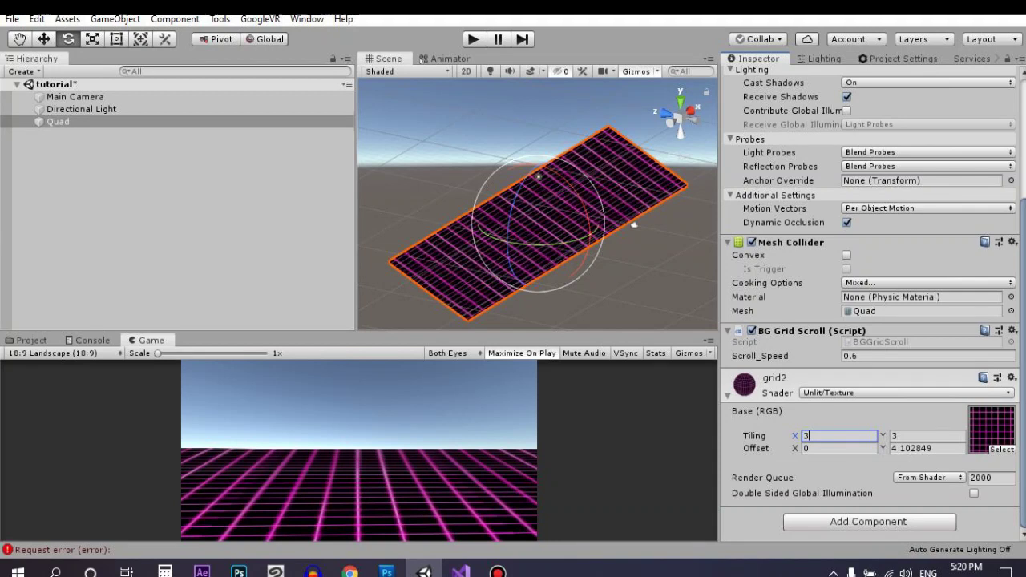
key("ctrl+p")
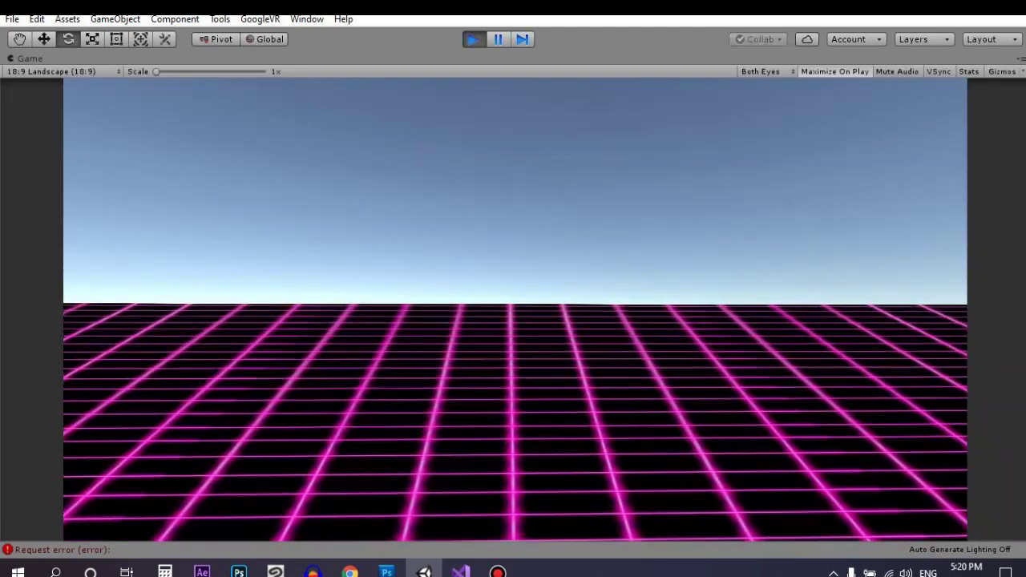
left_click(472, 38)
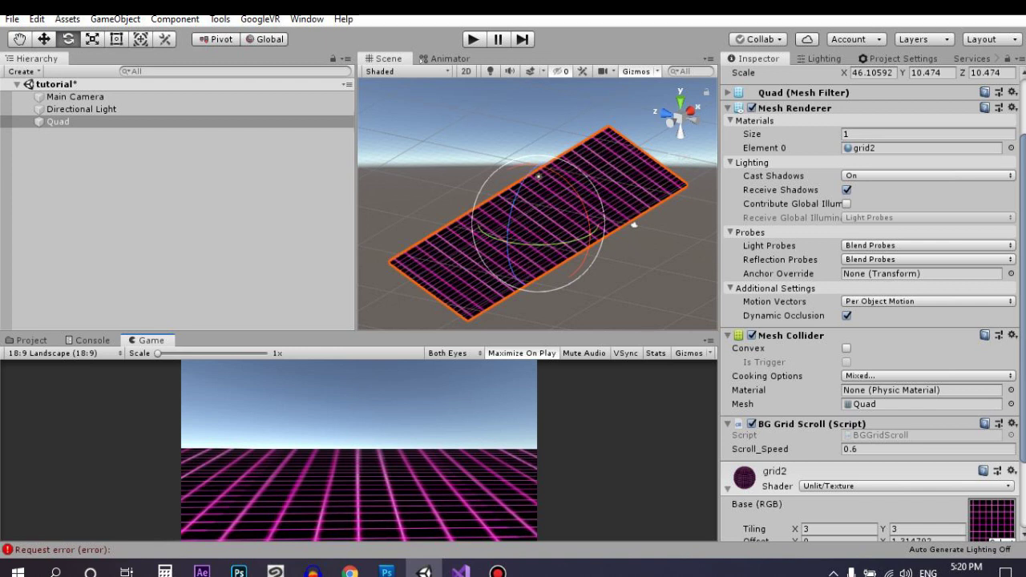
Create a new material named skybox22 in the grid tut folder.
left_click(35, 340)
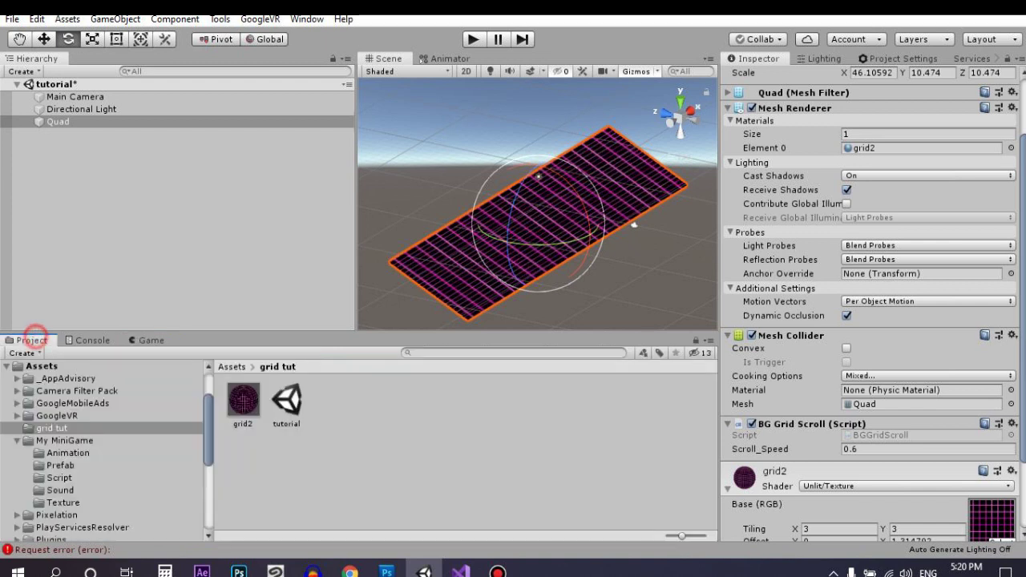
left_click(390, 457)
right_click(389, 458)
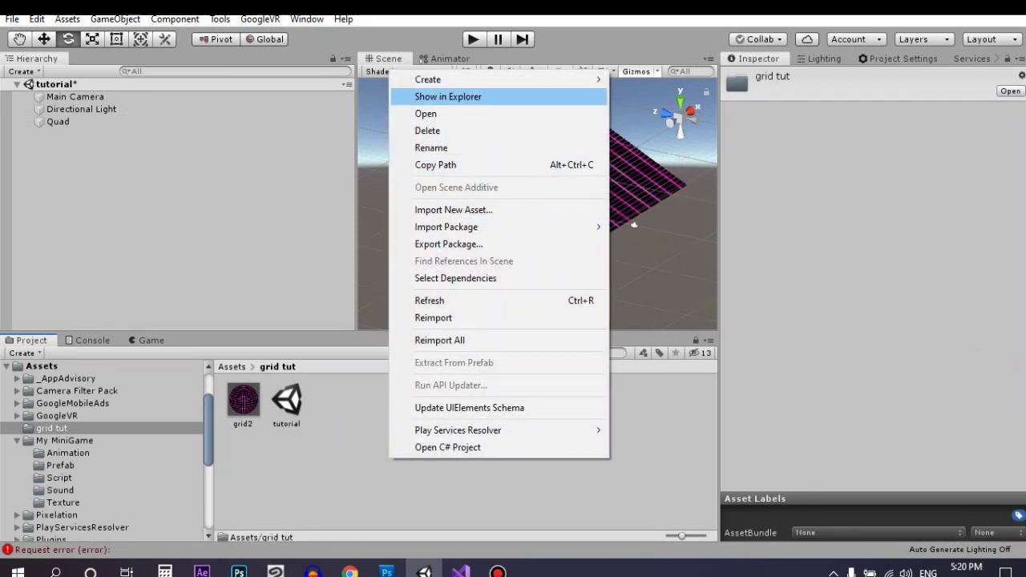
mouse_move(465, 84)
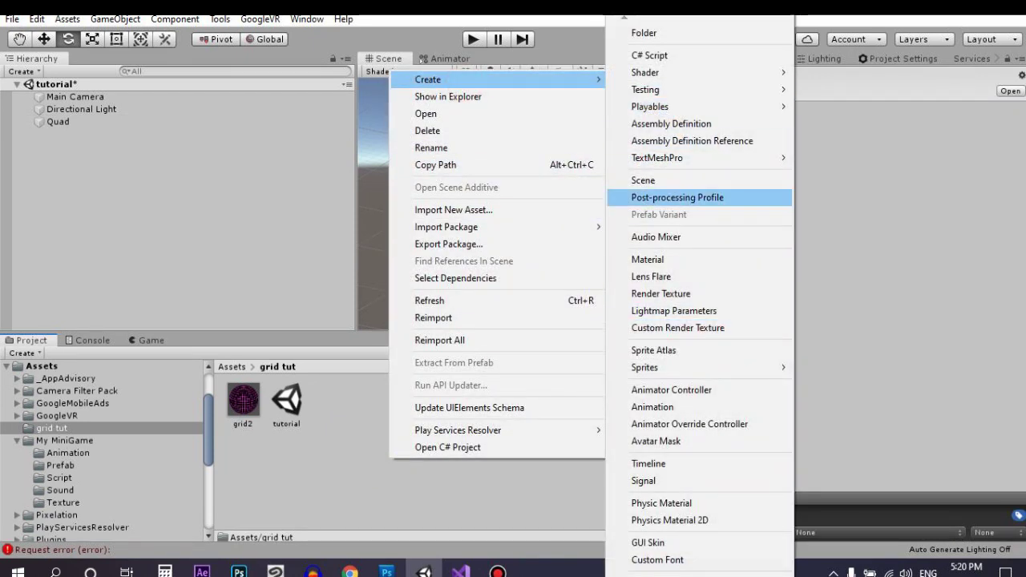
left_click(665, 260)
type("skybo")
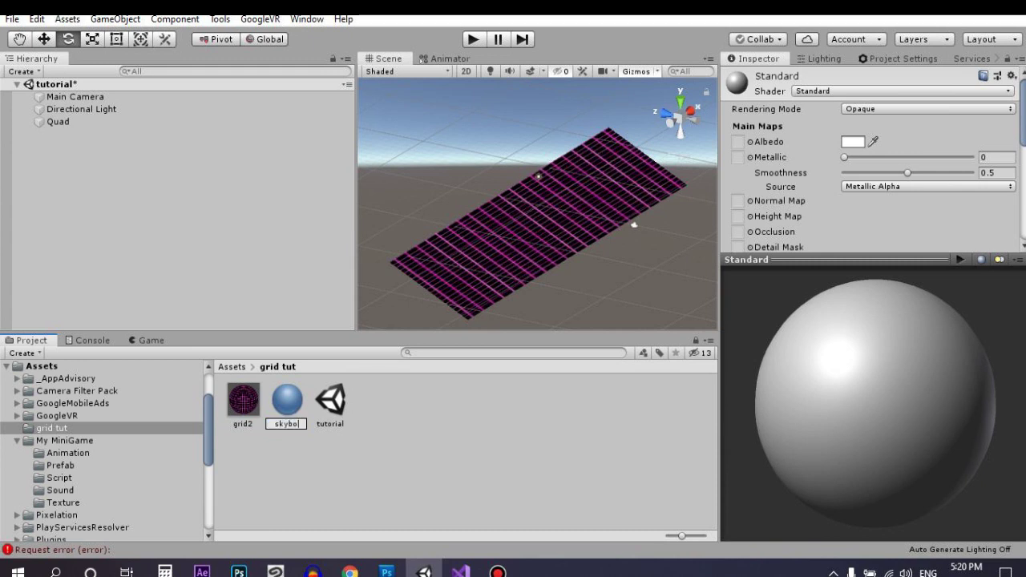
type("x")
type("22")
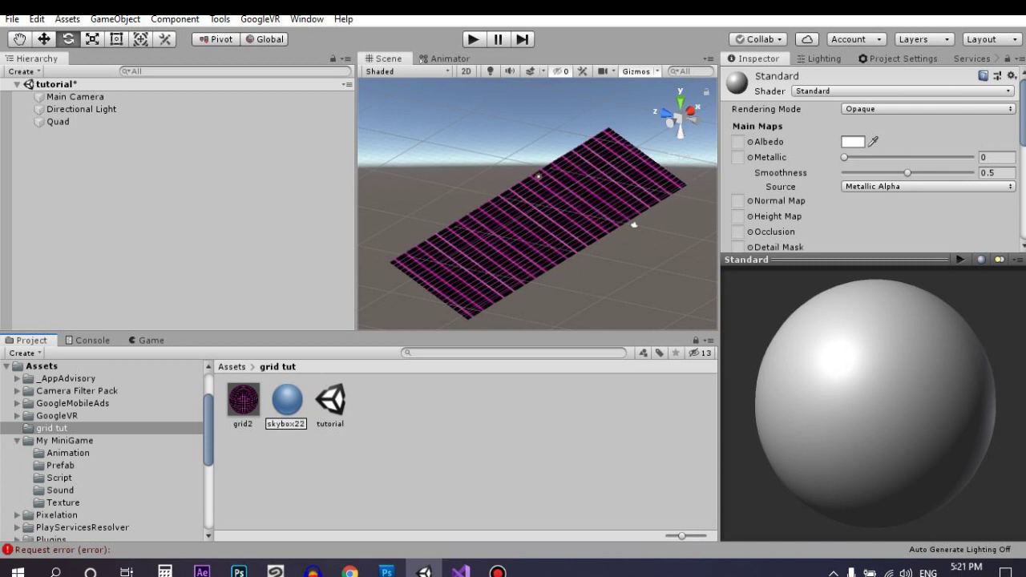
key("Return")
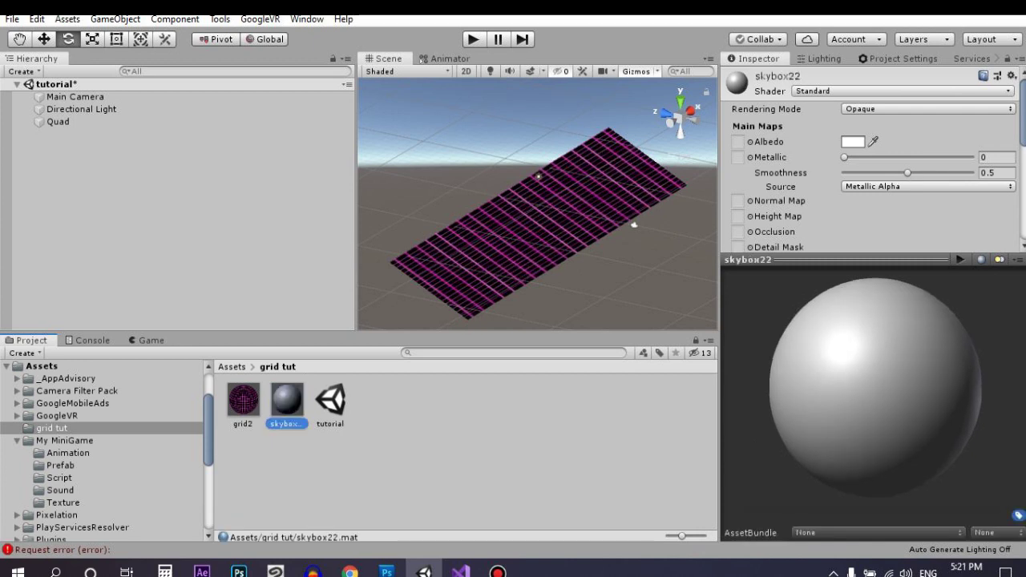
Switch skybox22's shader to Skybox/Procedural.
left_click(847, 92)
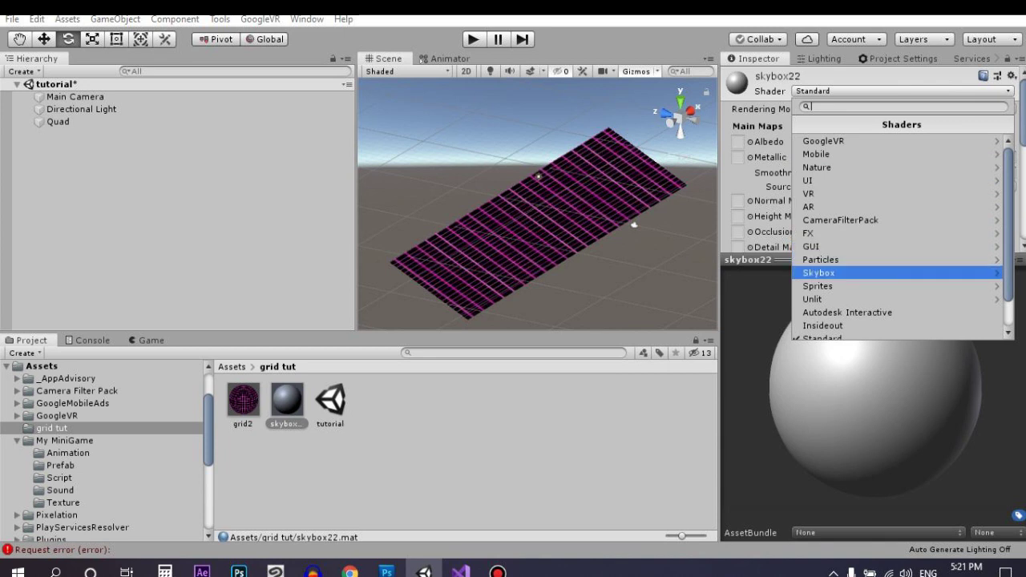
left_click(850, 273)
left_click(846, 179)
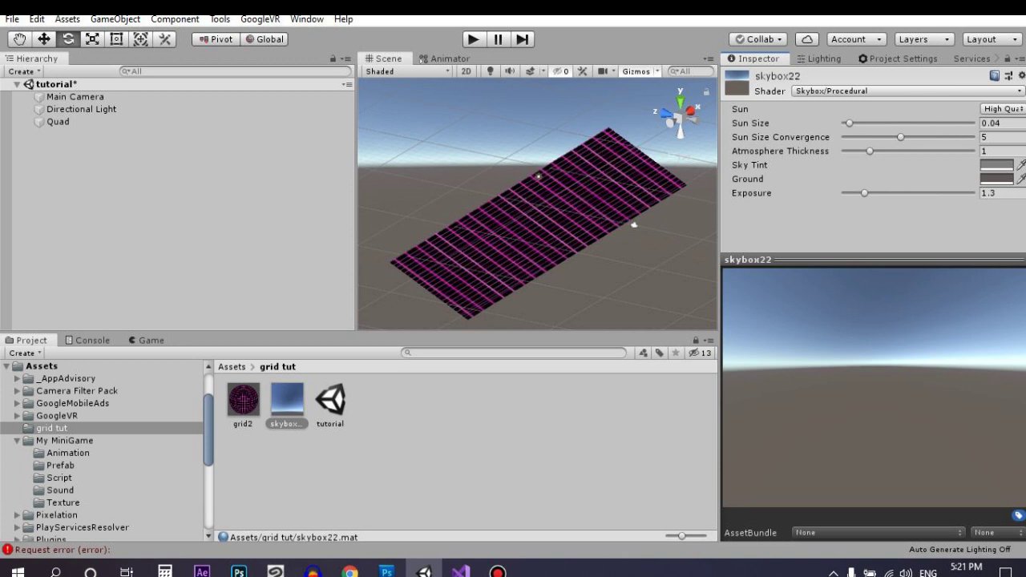
left_click(279, 402)
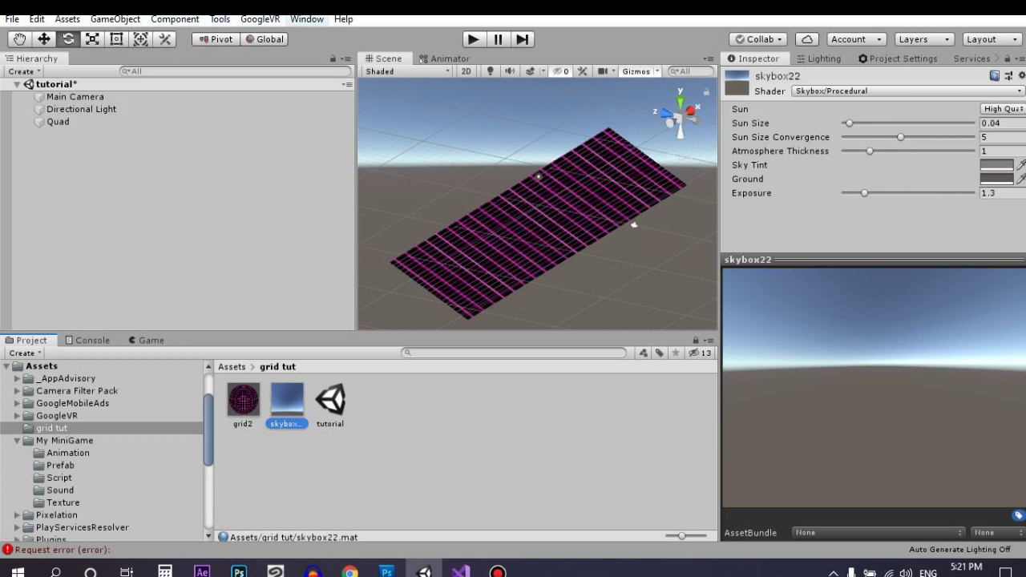
left_click(307, 18)
mouse_move(332, 217)
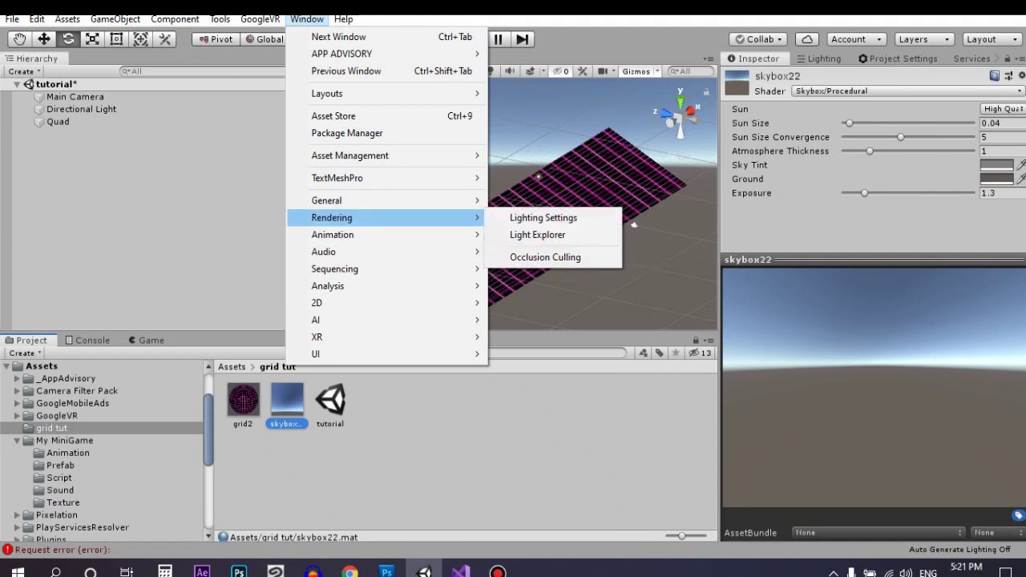
Drag skybox22 into the Lighting Skybox Material slot, check the Game view, then reselect skybox22.
left_click(513, 218)
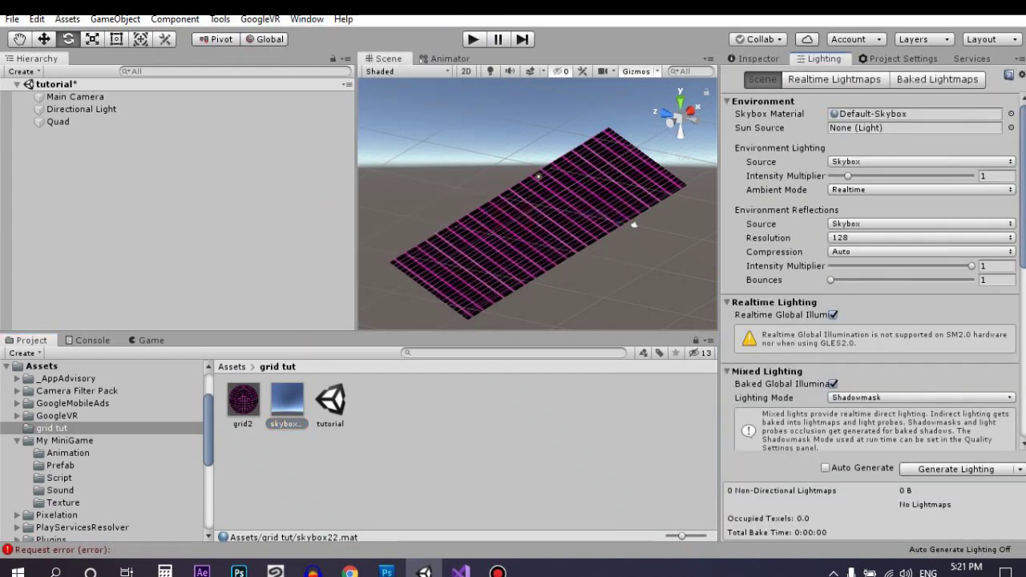
left_click_drag(287, 401, 913, 114)
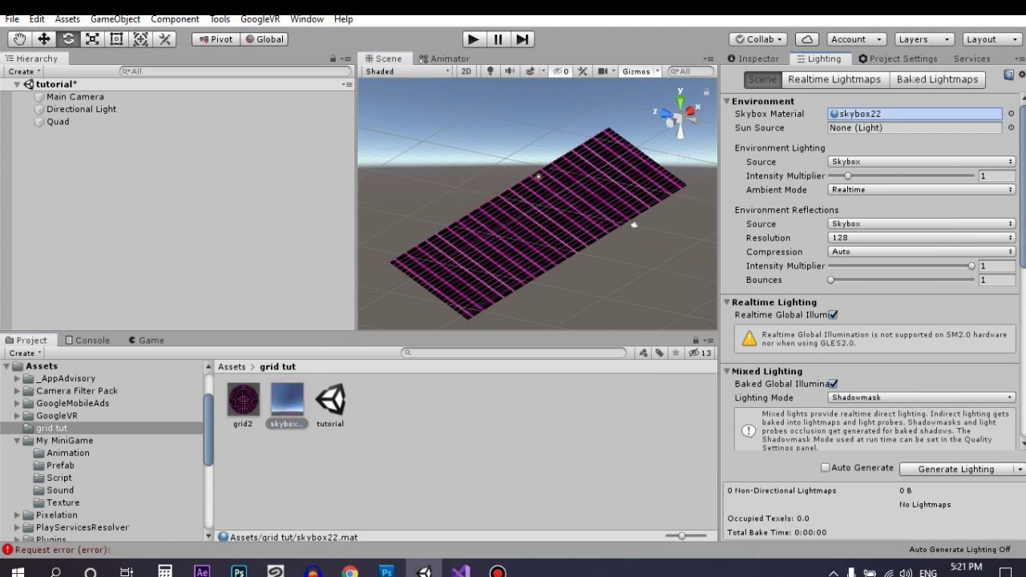
left_click(148, 340)
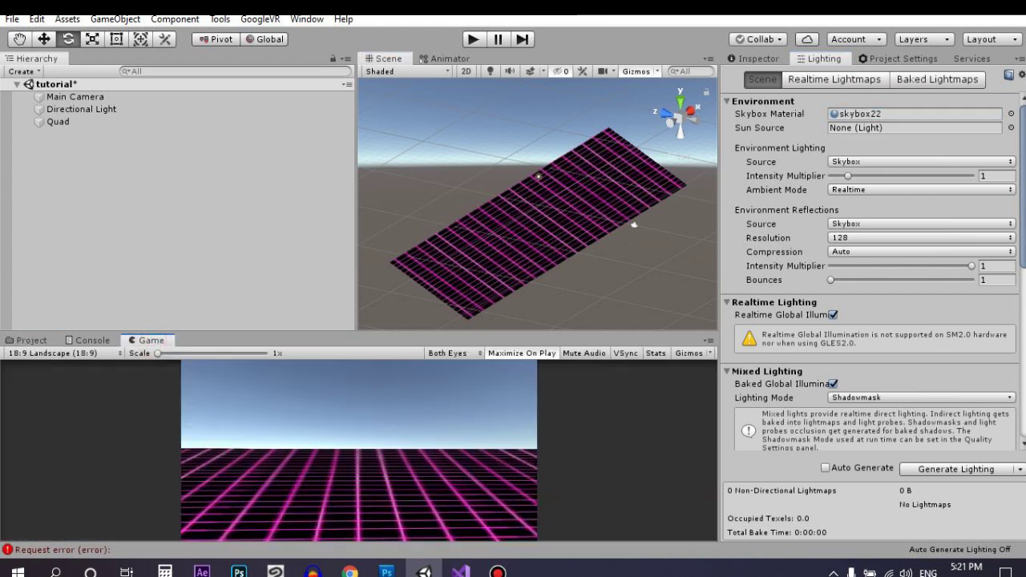
left_click(32, 340)
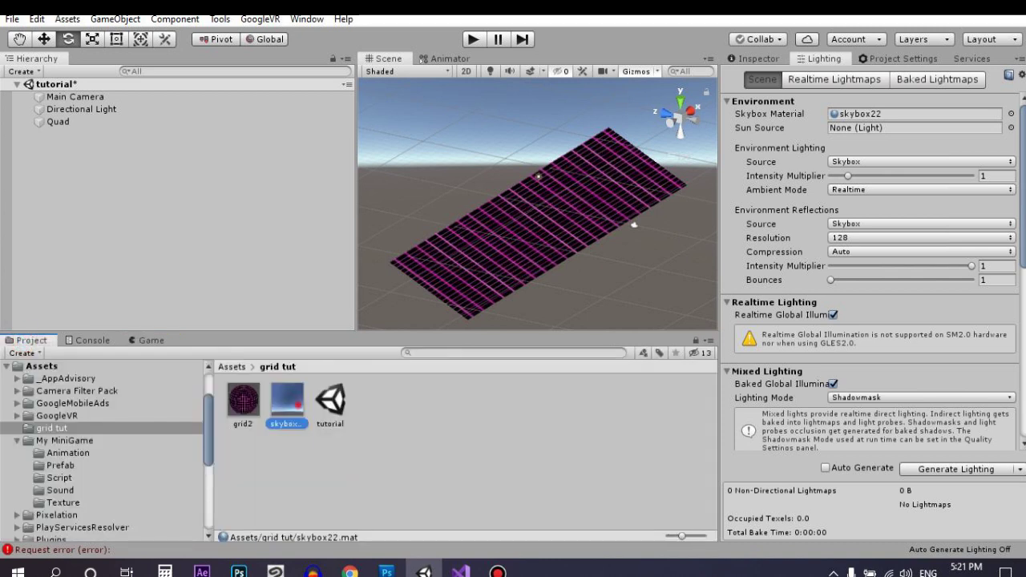
left_click(287, 401)
left_click(758, 58)
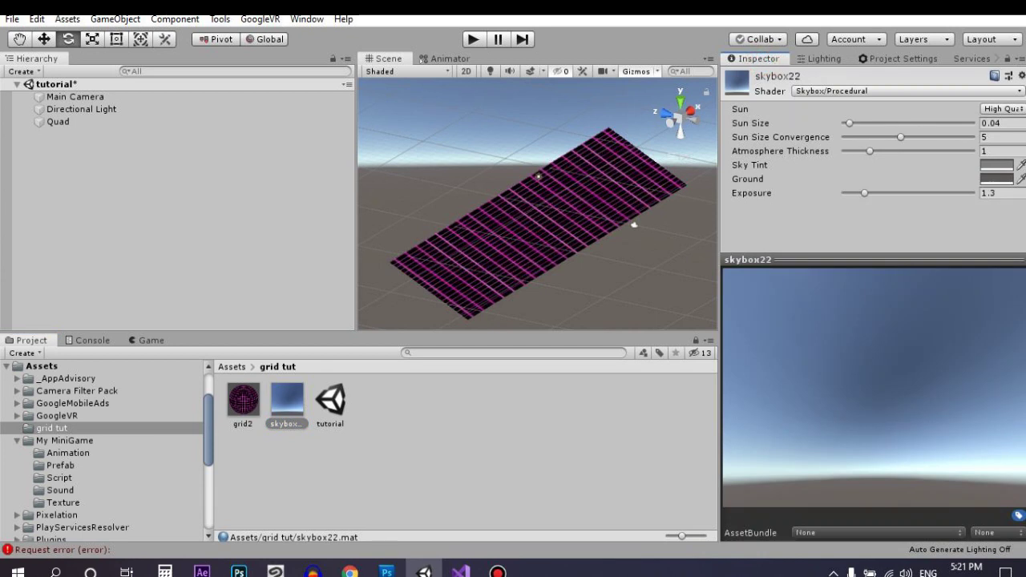
Set skybox22's Sun Size Convergence to 2.5 and Atmosphere Thickness to 2.6.
left_click(1006, 136)
type("2")
left_click(1005, 151)
left_click(1008, 139)
type("2.5")
left_click(1002, 151)
type("2")
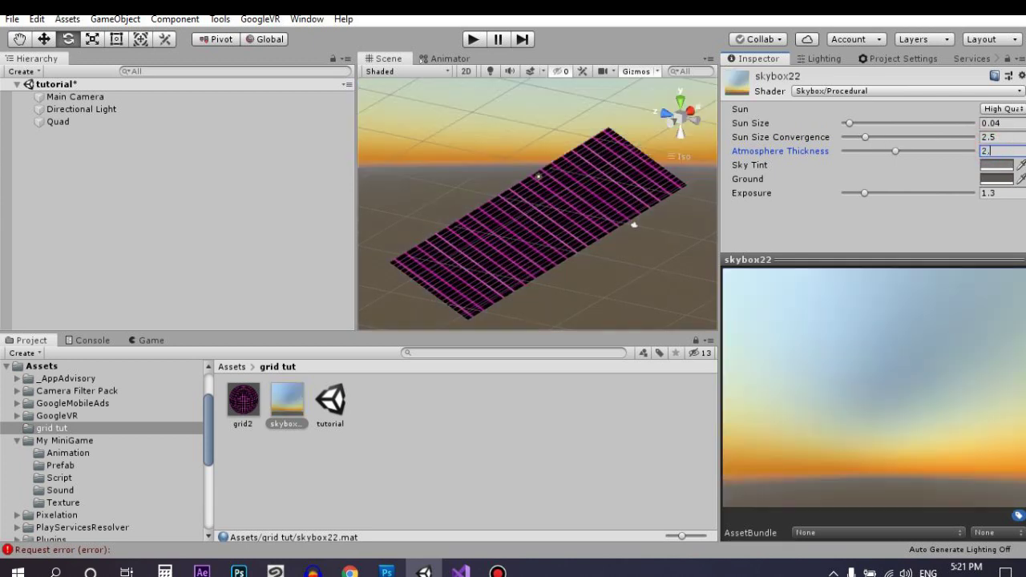
type(".6")
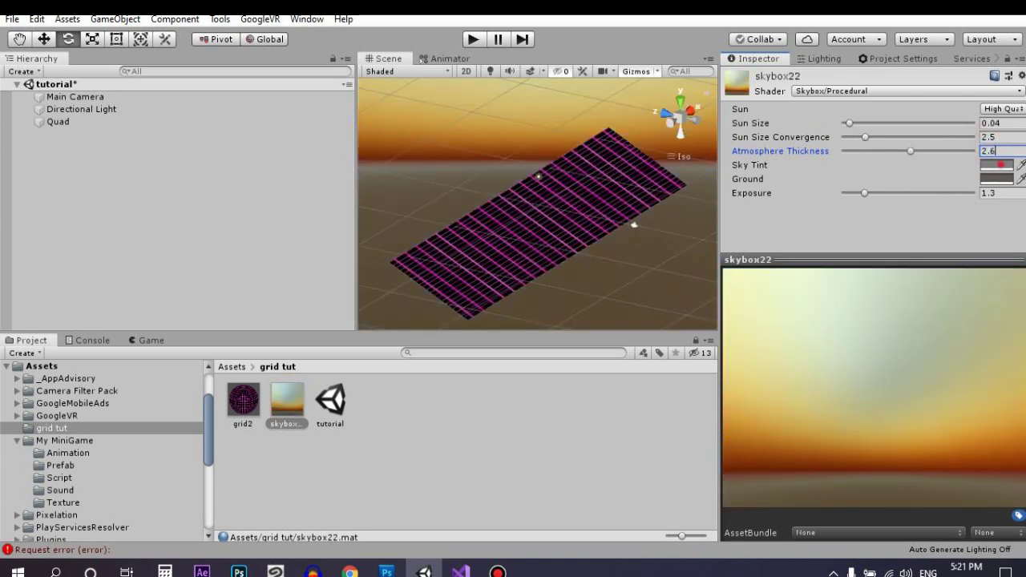
Give skybox22 a saturated green Sky Tint and pink Ground, then view the pink sky in the Game view.
left_click(996, 165)
left_click_drag(843, 126, 858, 133)
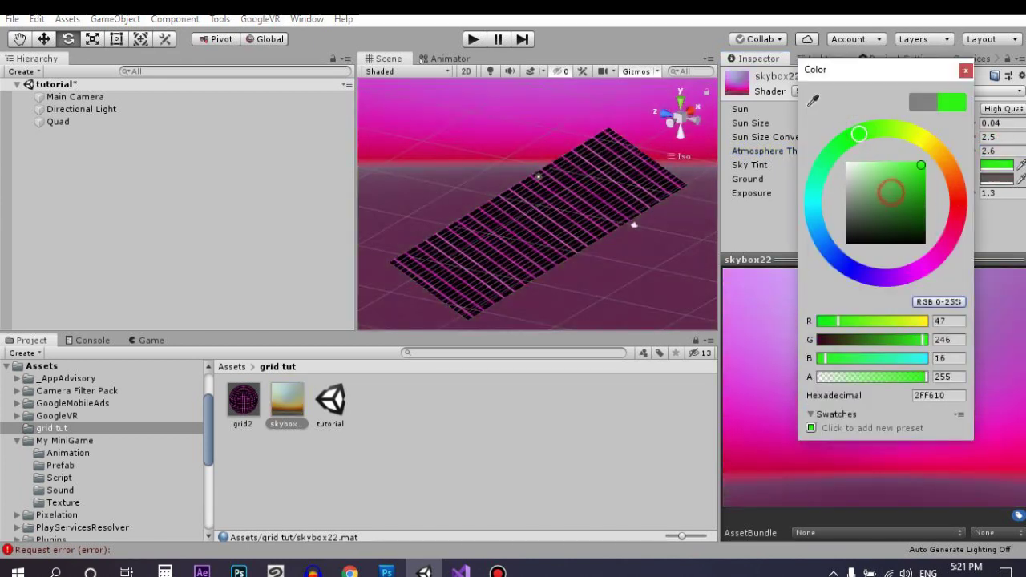
left_click(922, 161)
left_click(966, 71)
left_click(996, 178)
left_click_drag(917, 177, 885, 162)
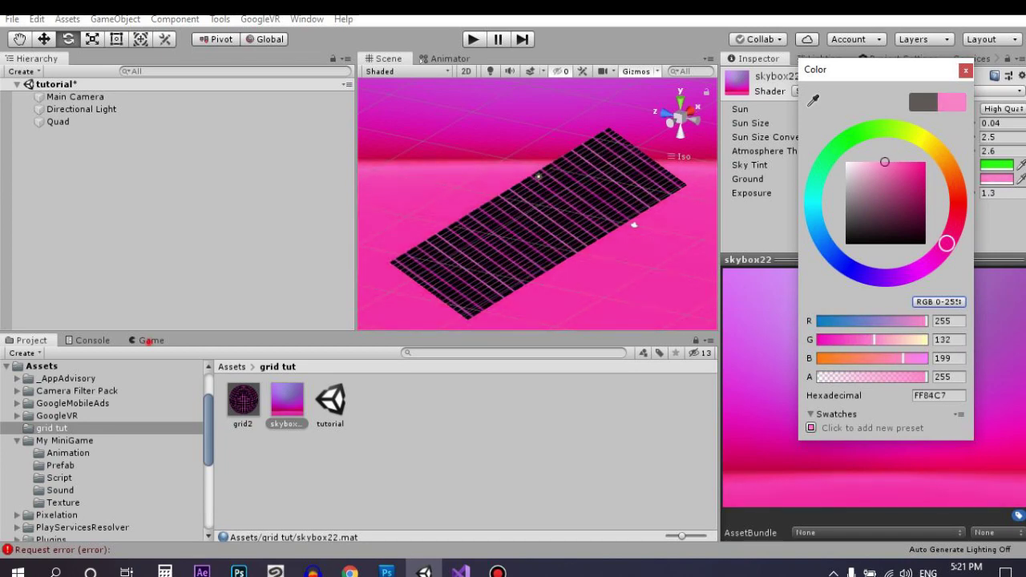
left_click(150, 341)
left_click(151, 340)
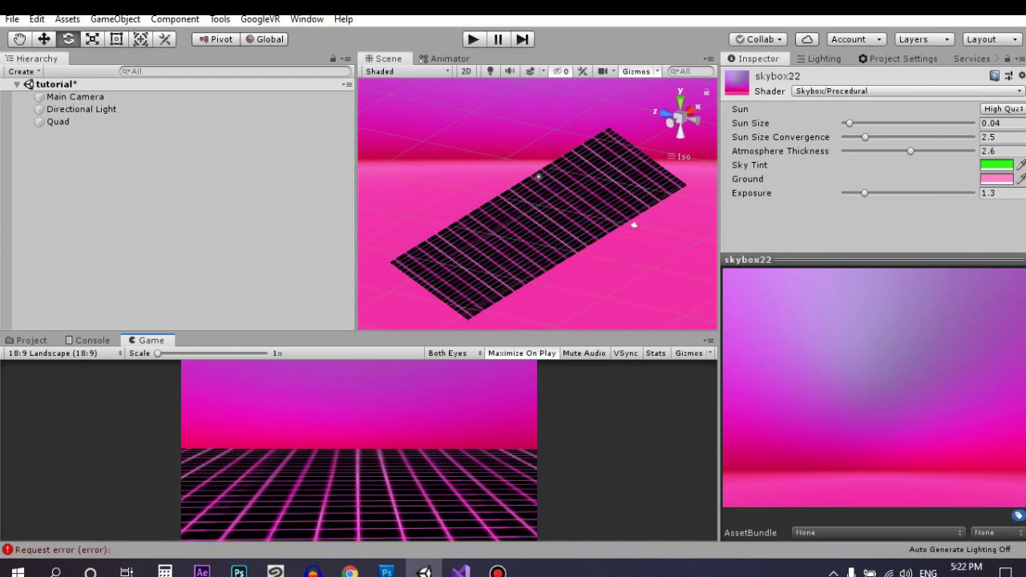
Drag the Quad down from Y -2.01 to -2.93 with the Move tool and play-test the scene.
left_click(60, 122)
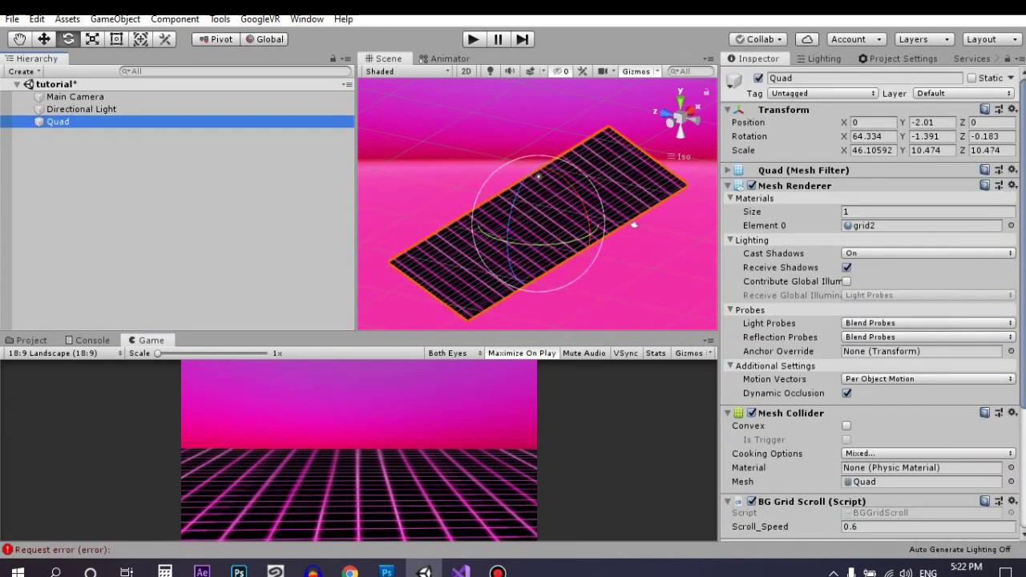
left_click(41, 38)
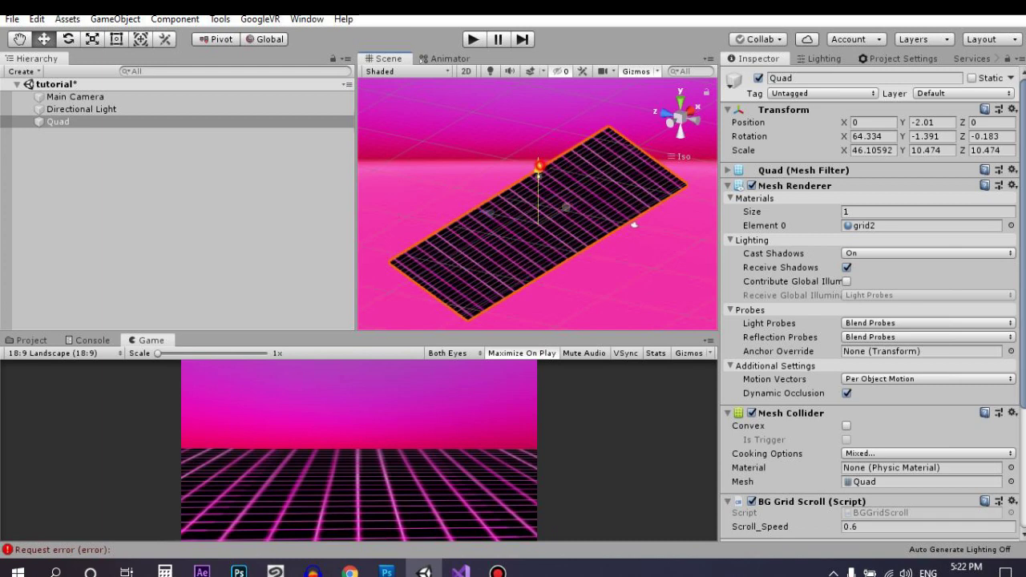
left_click_drag(536, 166, 538, 173)
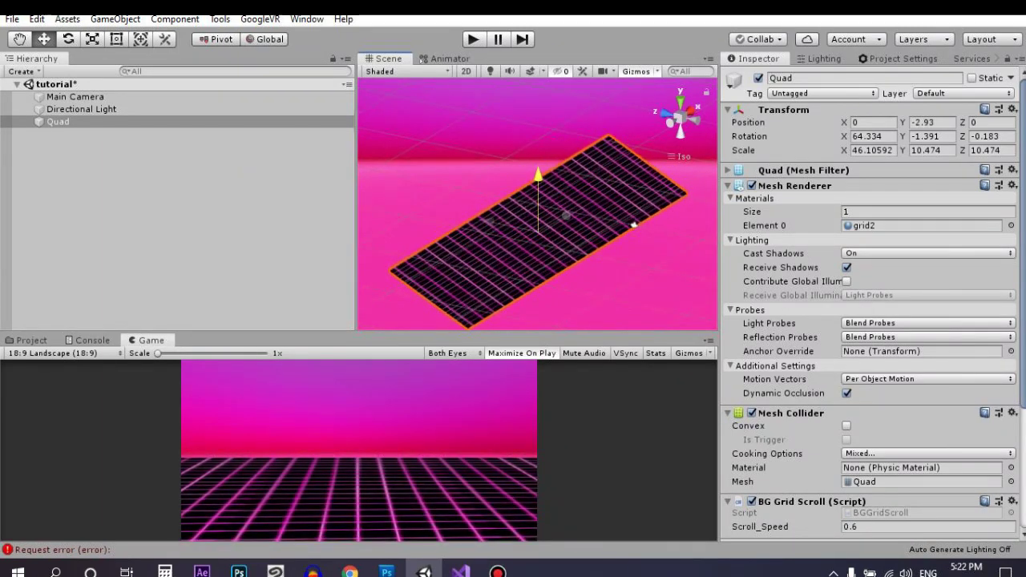
left_click_drag(633, 225, 633, 226)
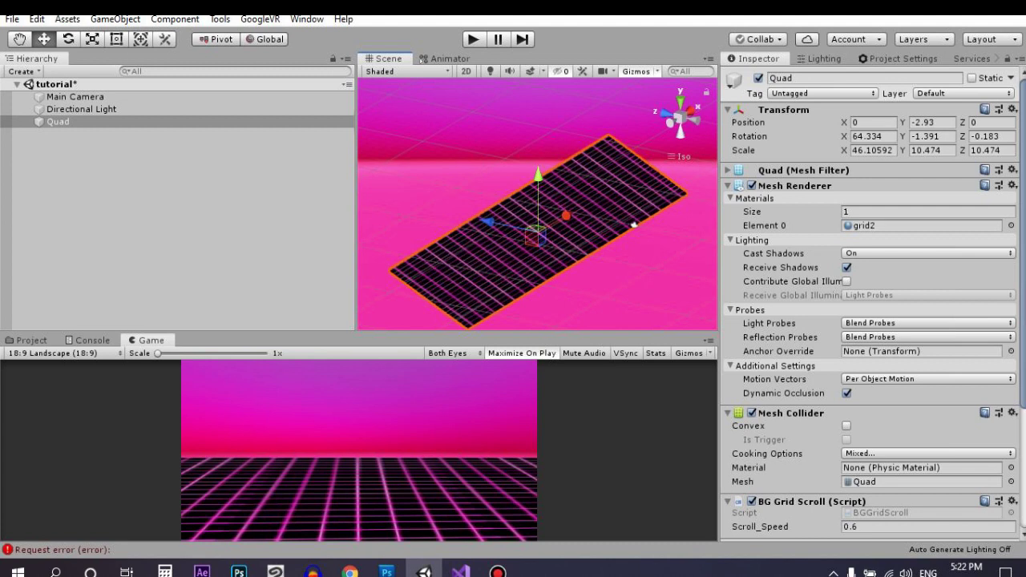
key("ctrl+p")
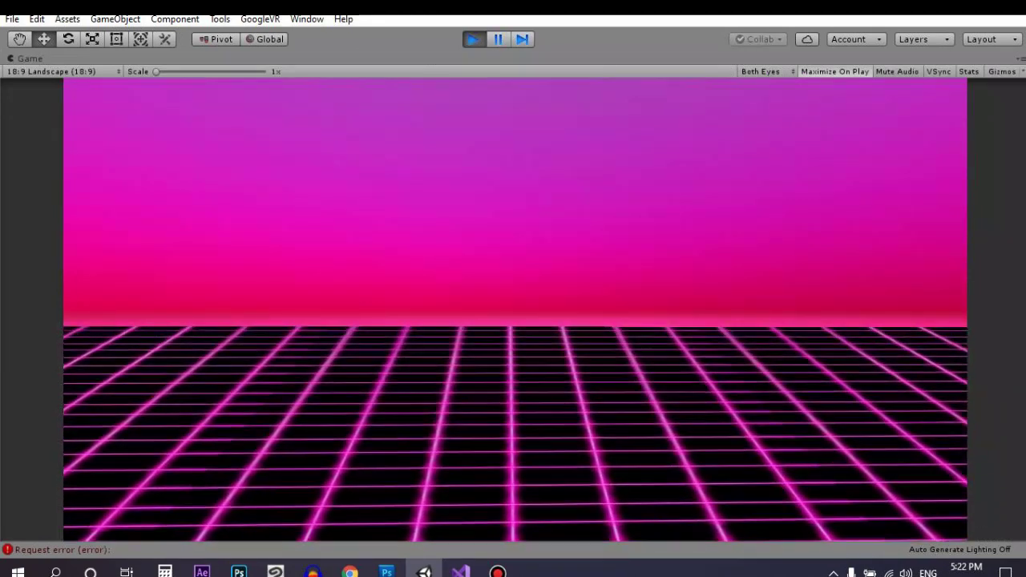
key("ctrl+p")
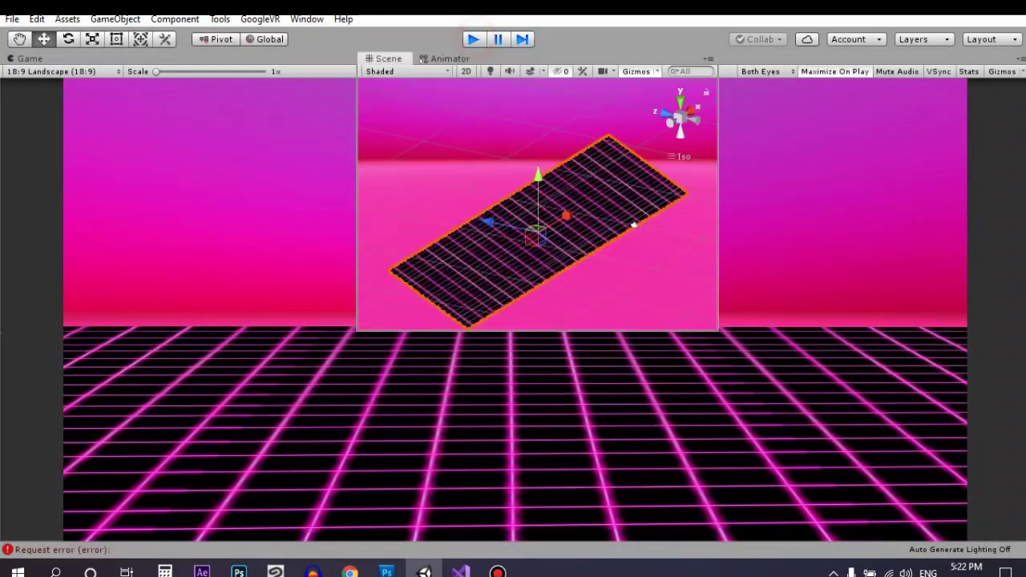
left_click(145, 171)
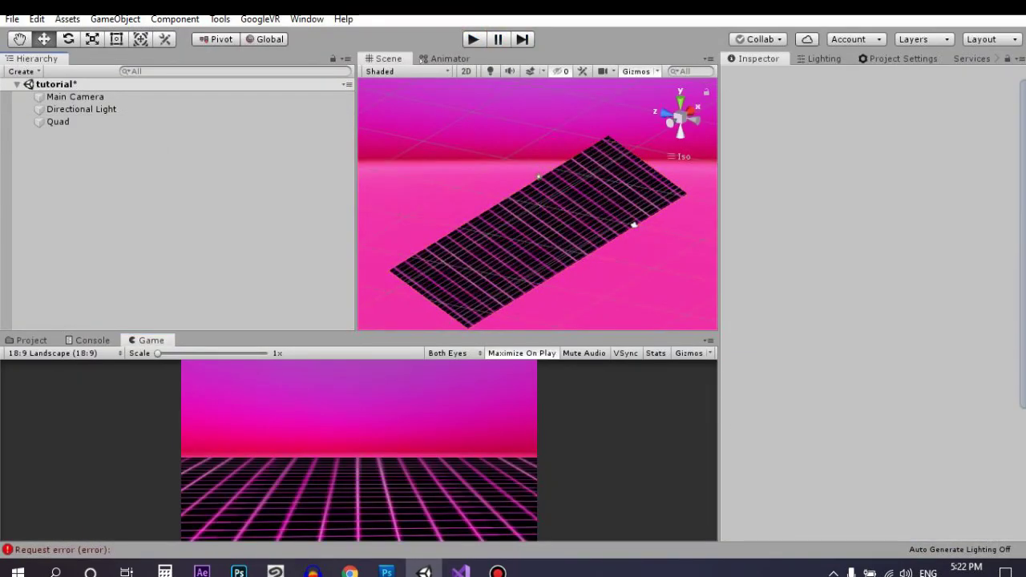
Search the project assets for the sun sprite and drag it into the Scene view as TheSun.
left_click(31, 339)
left_click(519, 353)
type("sun")
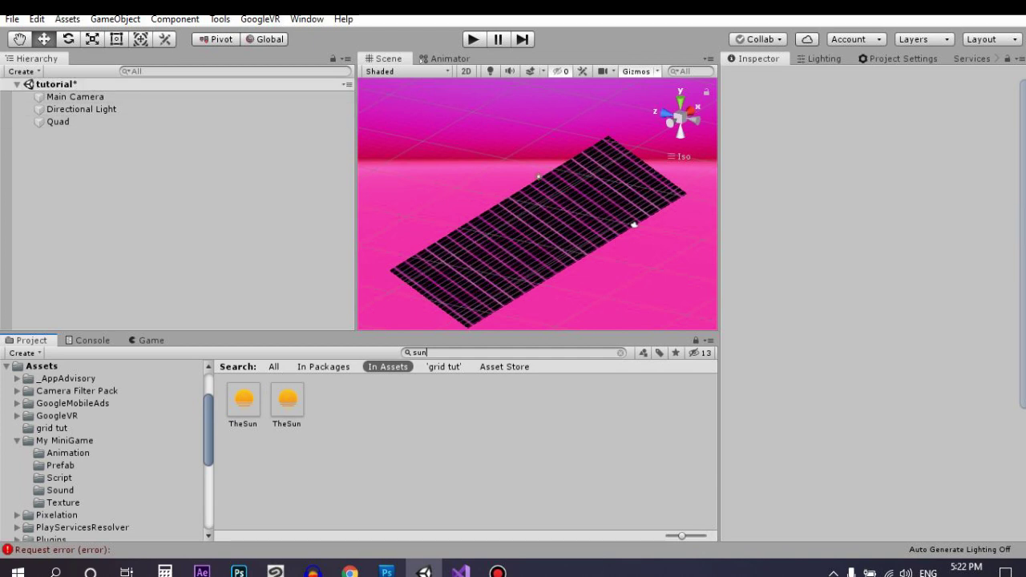
left_click_drag(287, 399, 487, 189)
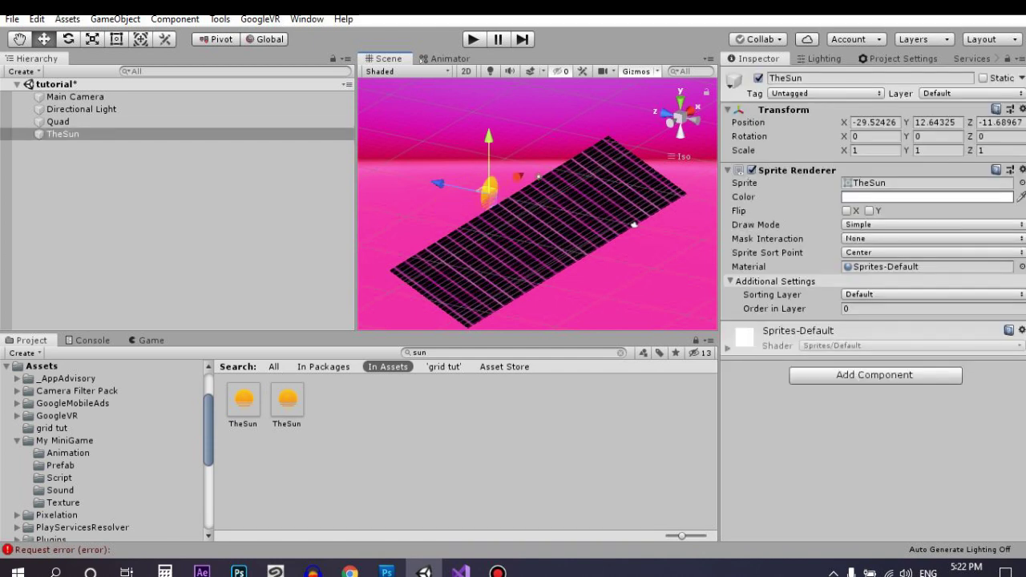
Bring TheSun down onto the grid and push it back beyond the grid's far edge.
left_click(146, 339)
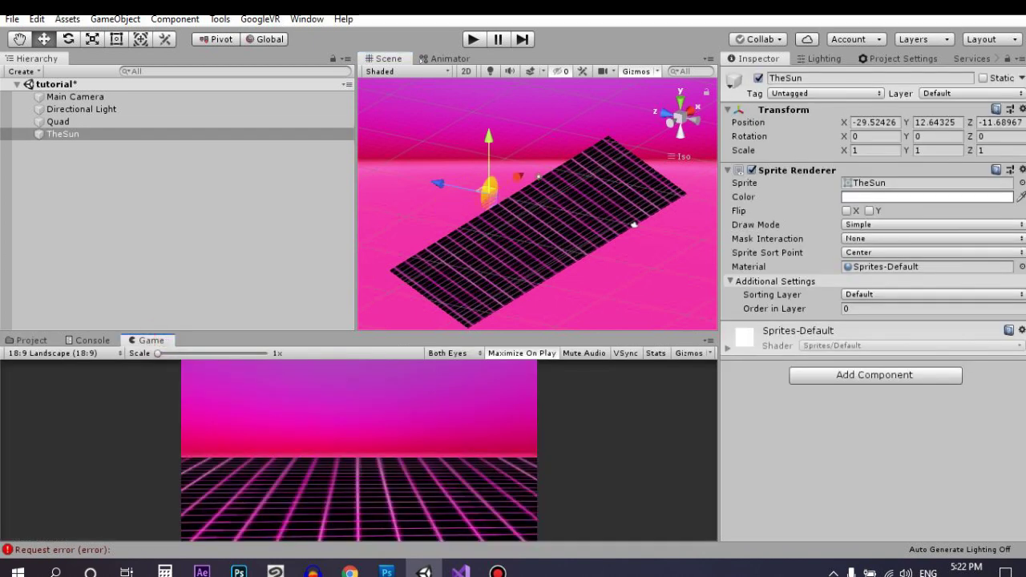
left_click(70, 93)
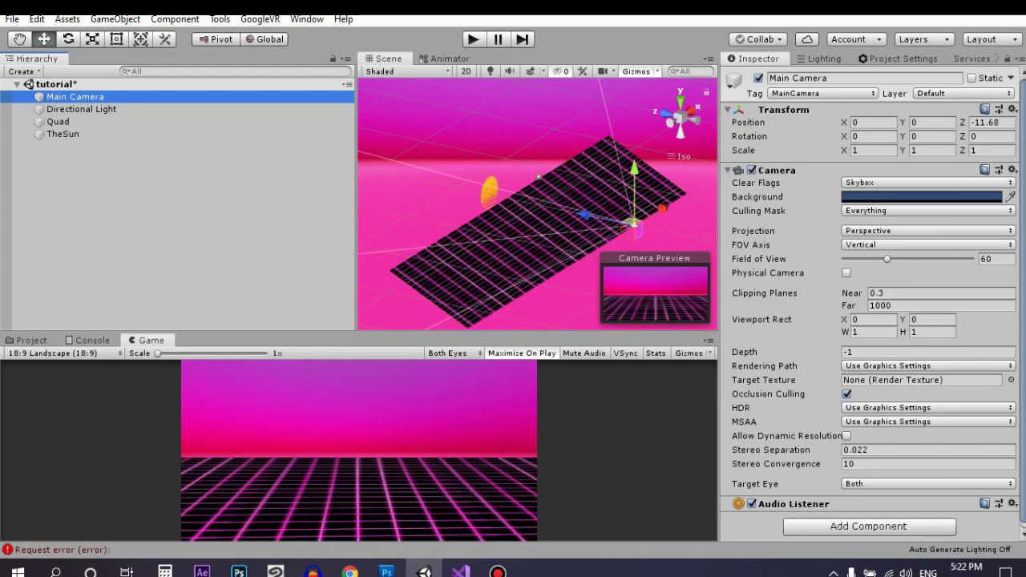
scroll(633, 221, "up", 2)
left_click_drag(633, 221, 561, 208, "alt")
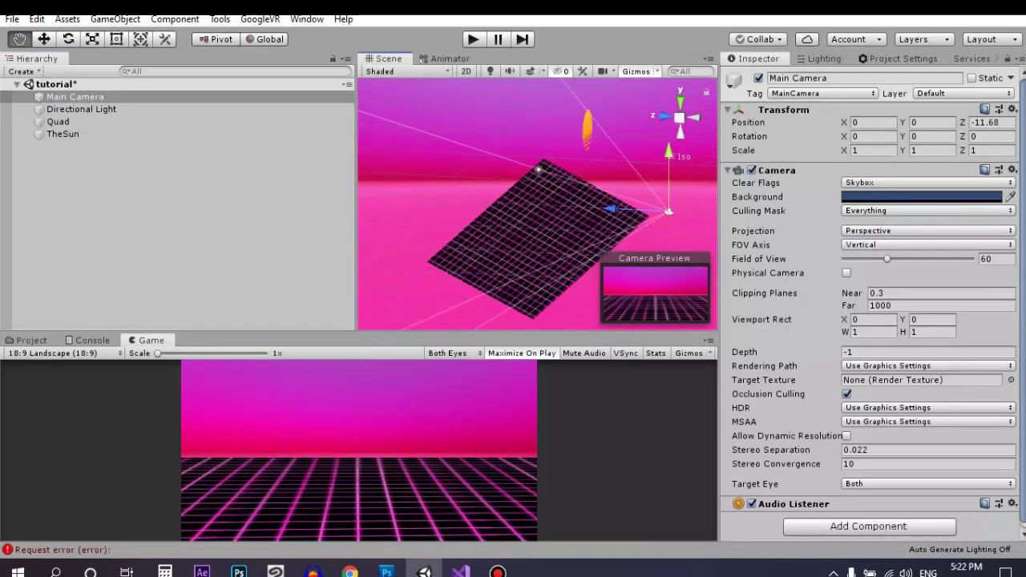
left_click(74, 133)
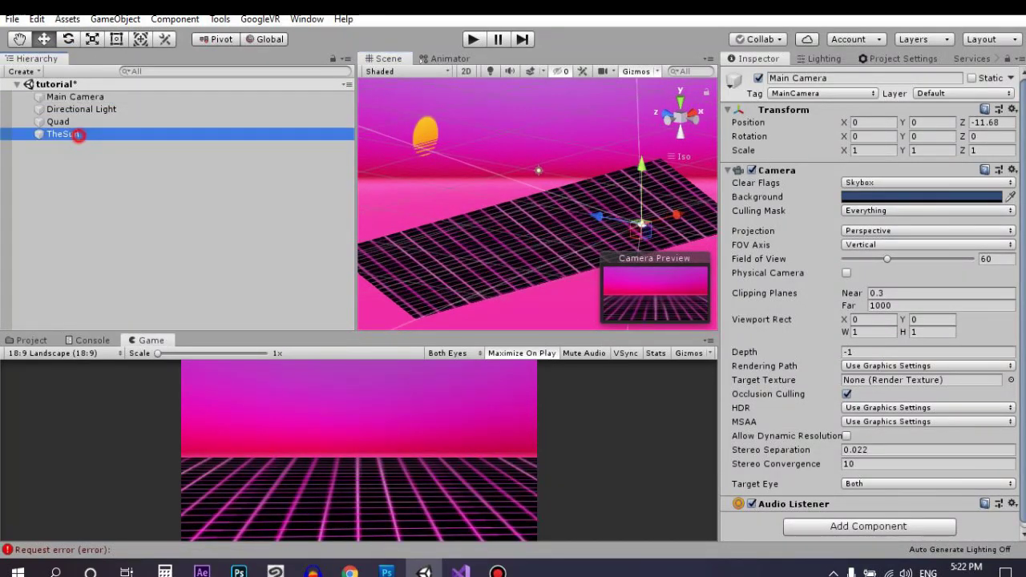
mouse_move(458, 141)
left_mouse_down()
mouse_move(616, 210)
mouse_move(519, 208)
left_mouse_up()
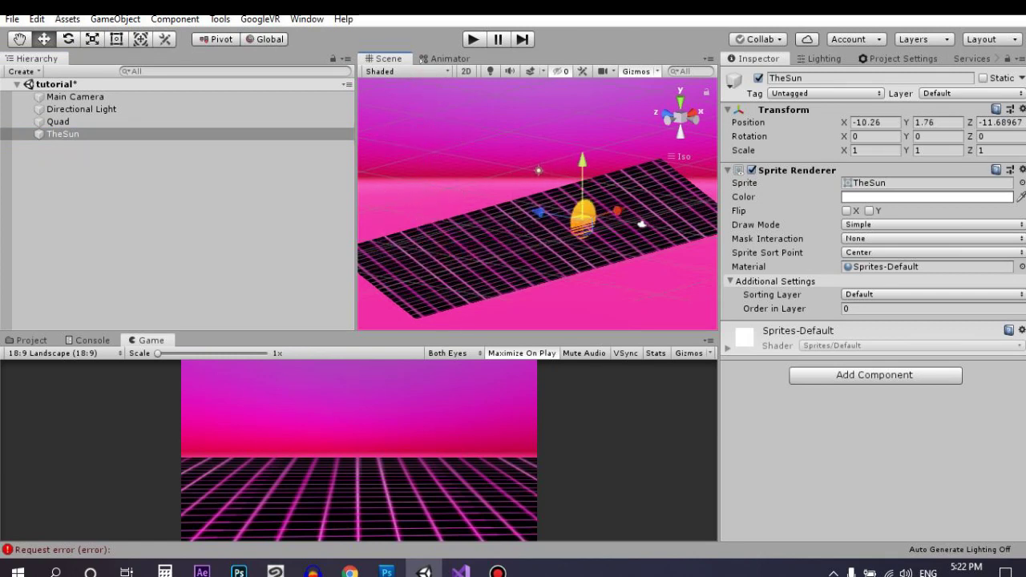
mouse_move(519, 208)
left_mouse_down()
mouse_move(396, 186)
mouse_move(536, 169)
left_mouse_up()
Centre TheSun sideways in view, lower it slightly, and move it further back.
key("r")
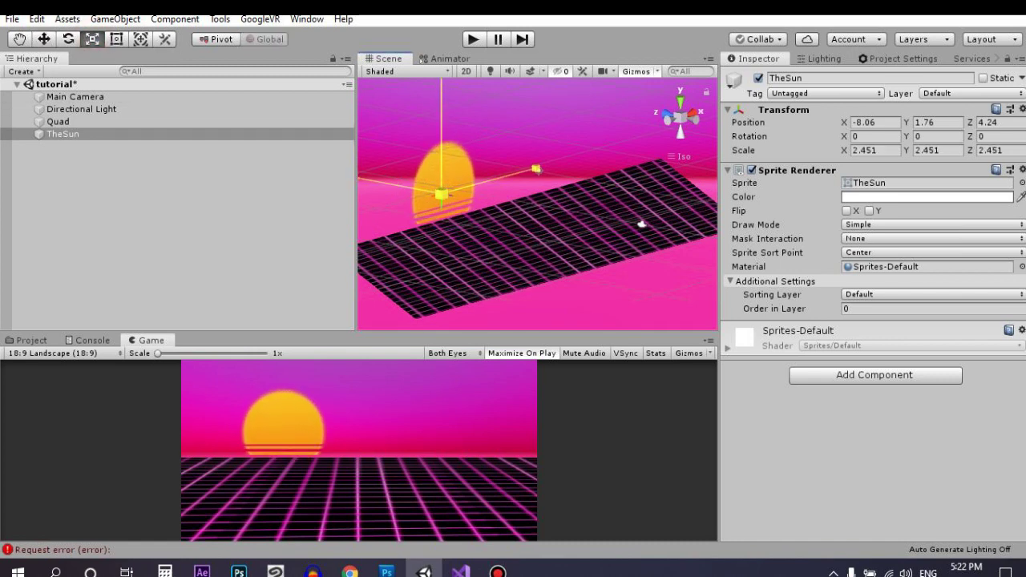
key("w")
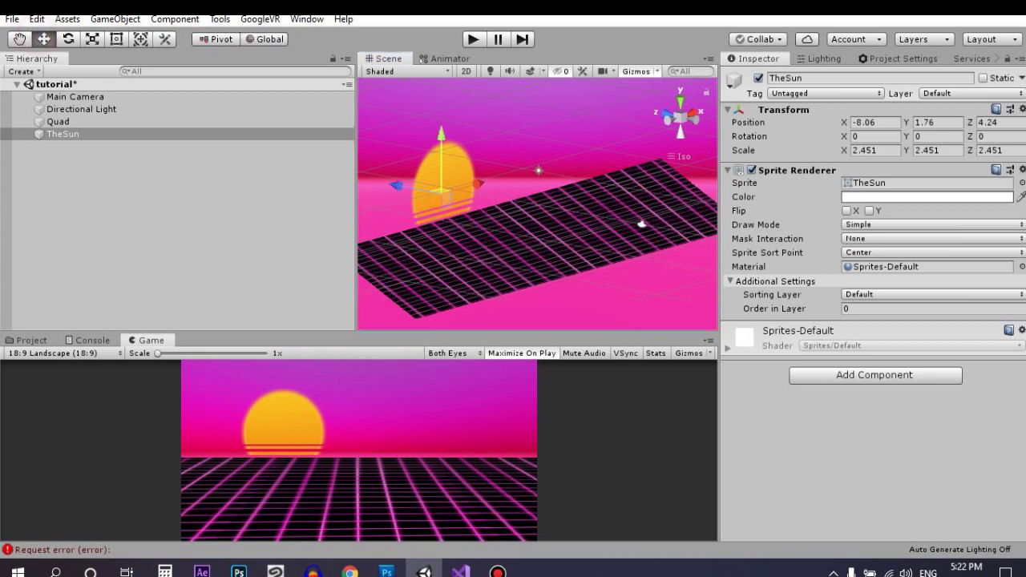
left_click_drag(481, 185, 528, 170)
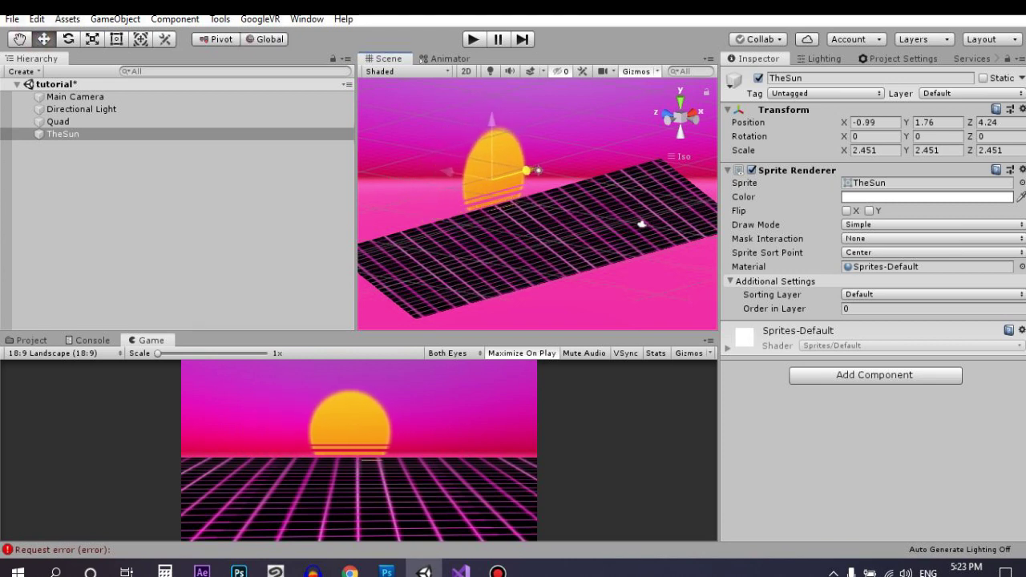
left_click_drag(492, 138, 491, 145)
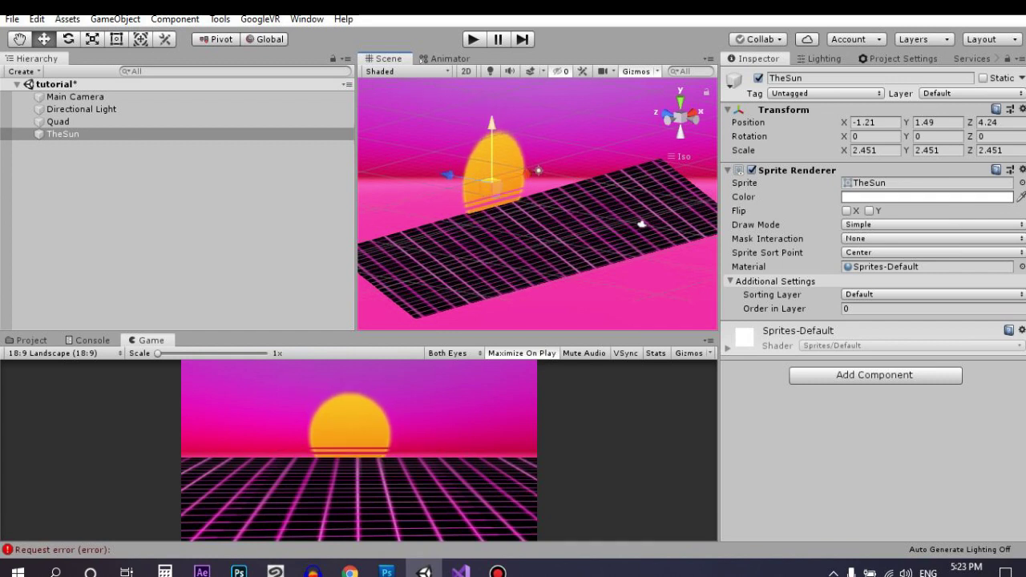
left_click_drag(448, 174, 436, 173)
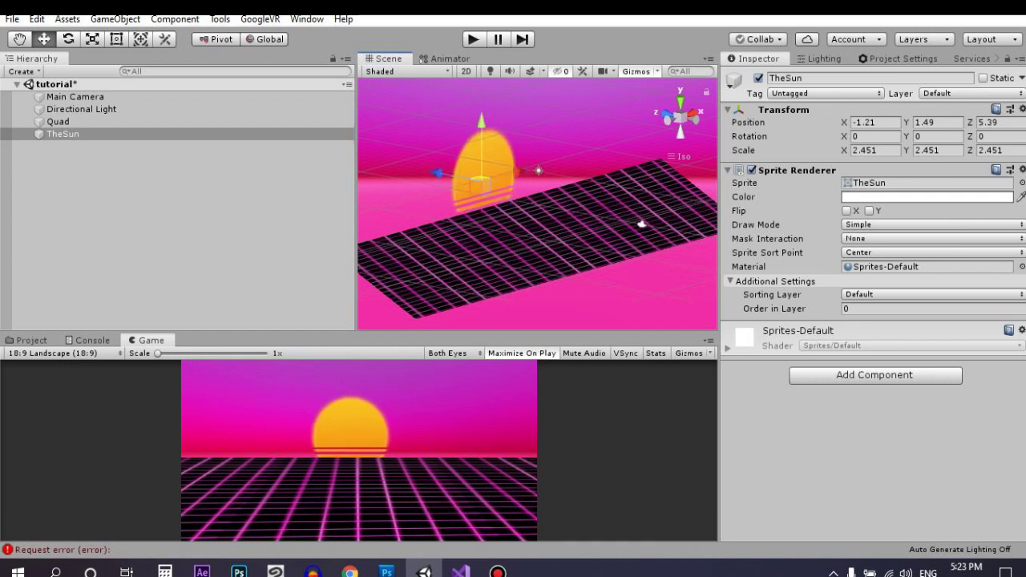
left_click_drag(439, 173, 430, 172)
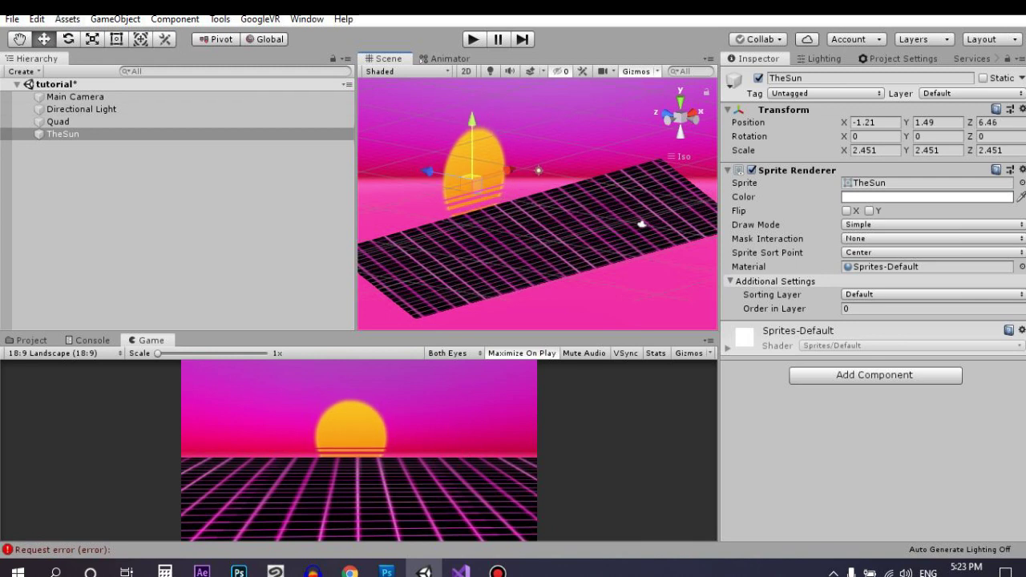
Scale TheSun up to about 2.9, raise it, play-test, then nudge it toward the horizon.
left_click(92, 38)
left_click_drag(471, 180, 539, 170)
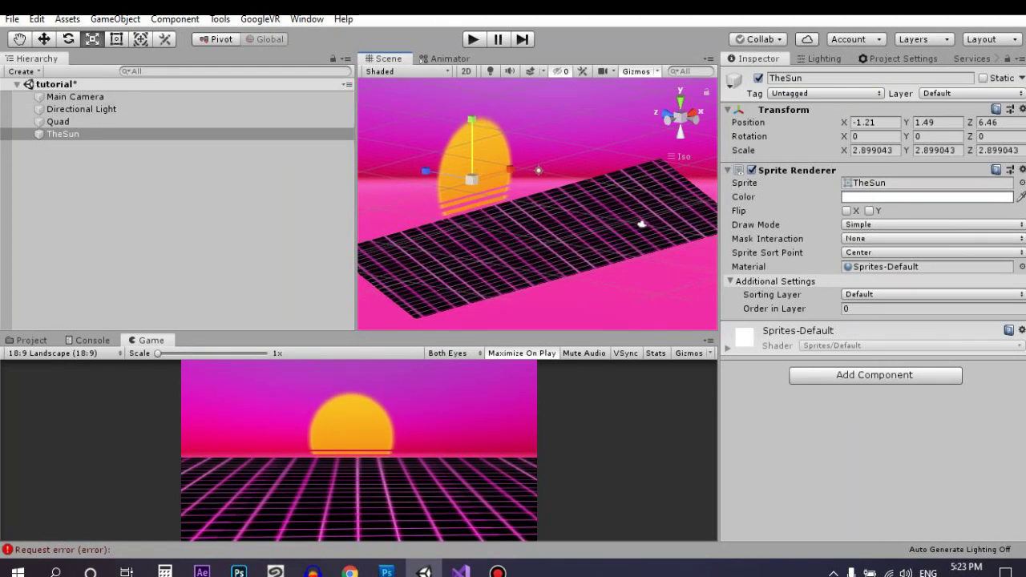
left_click(44, 39)
left_click_drag(471, 148, 472, 117)
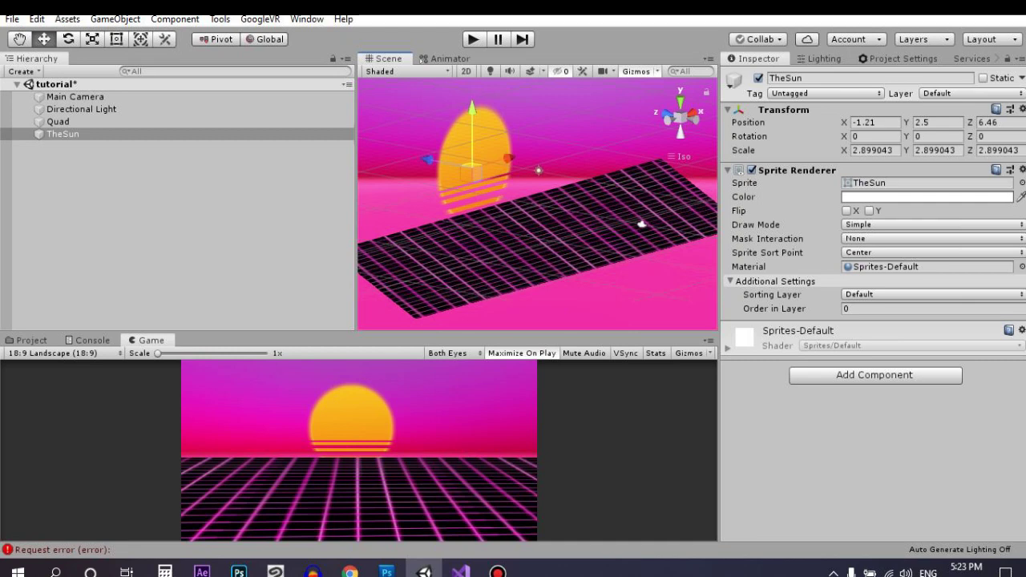
left_click(473, 39)
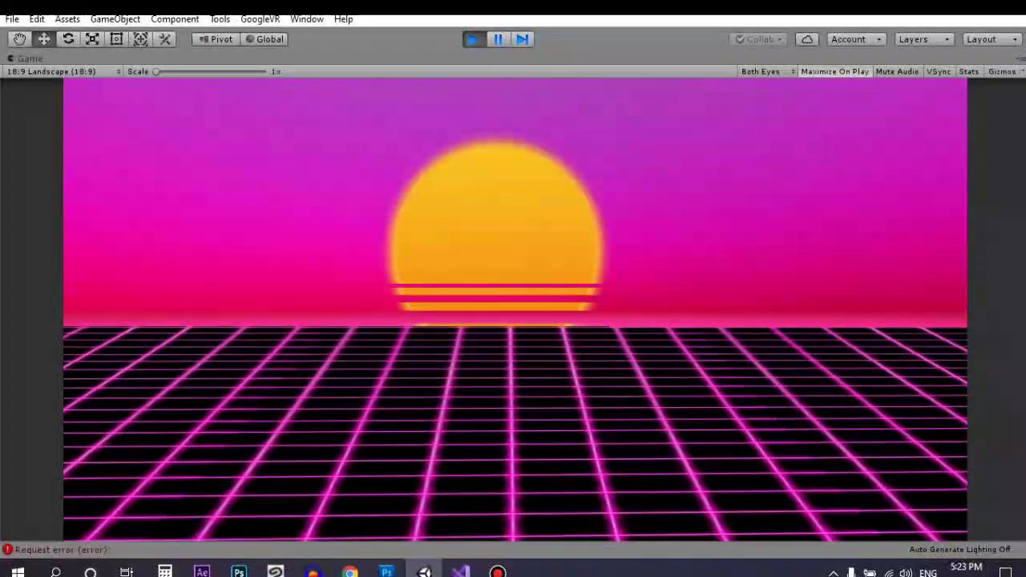
key("ctrl+p")
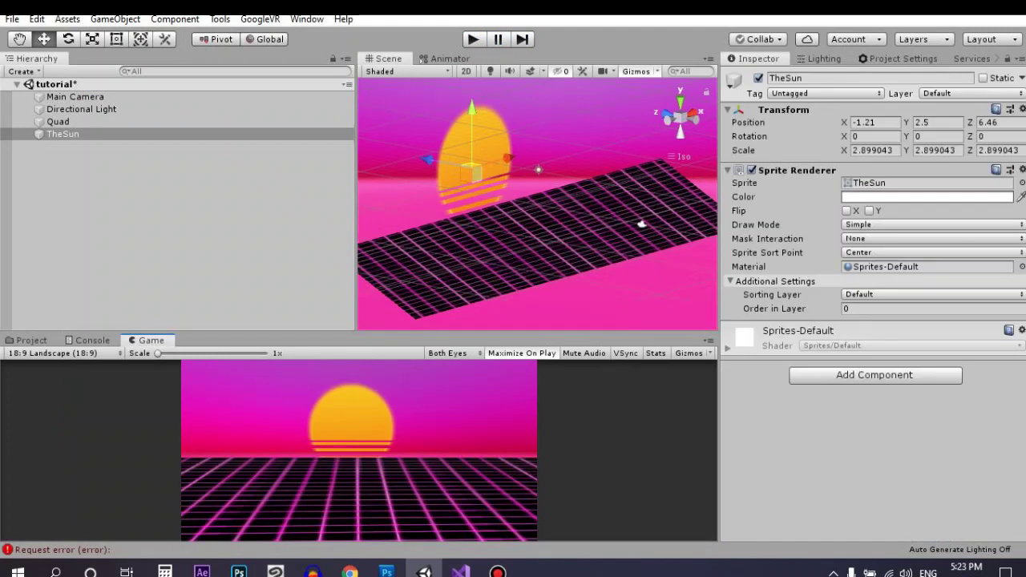
left_click_drag(908, 122, 898, 121)
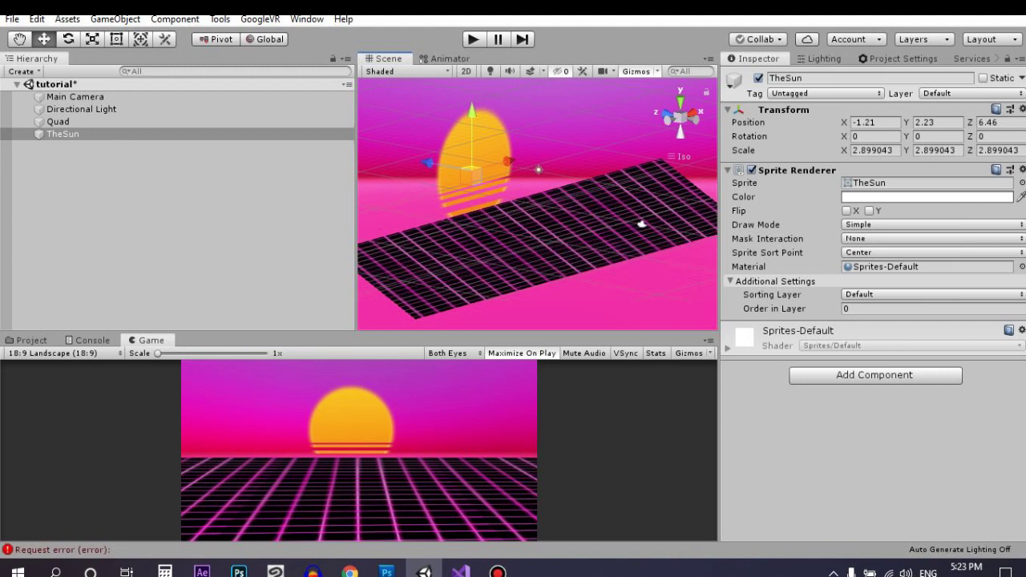
Clear the asset search, browse to Camera Filter Pack > Scripts, and drag CameraFilterPack_TV_ARCADE onto Main Camera.
left_click(44, 341)
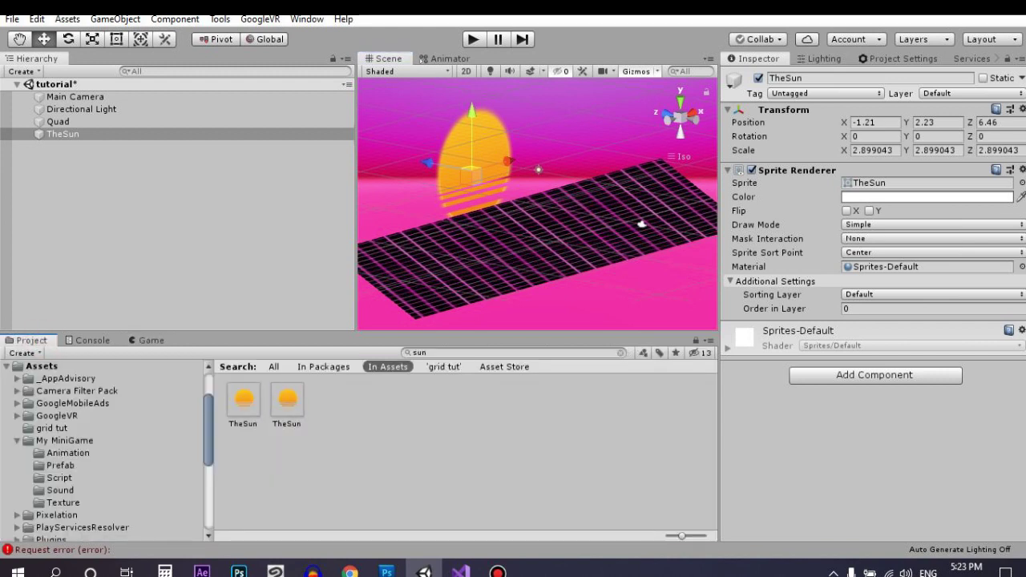
left_click(621, 353)
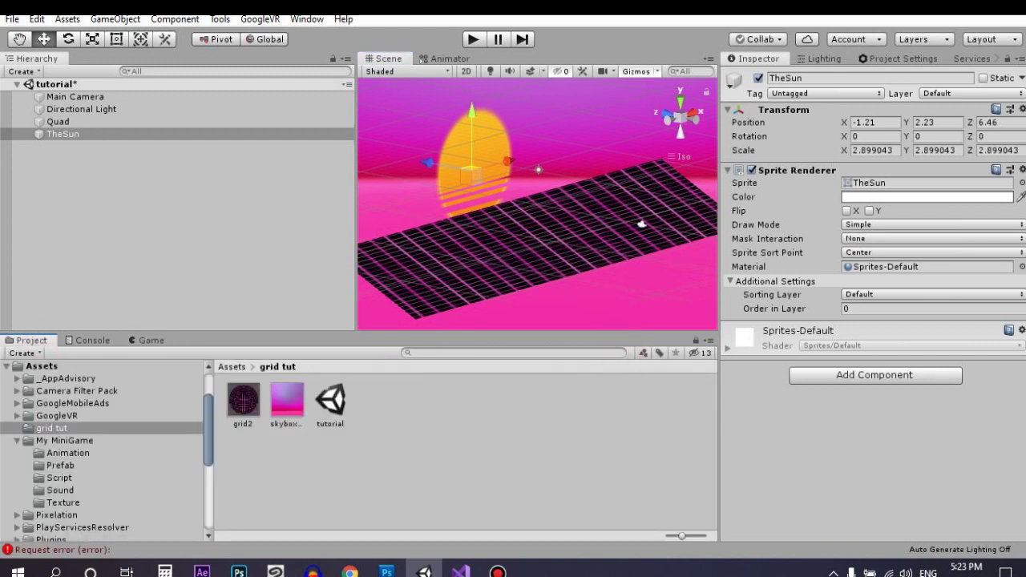
left_click(75, 96)
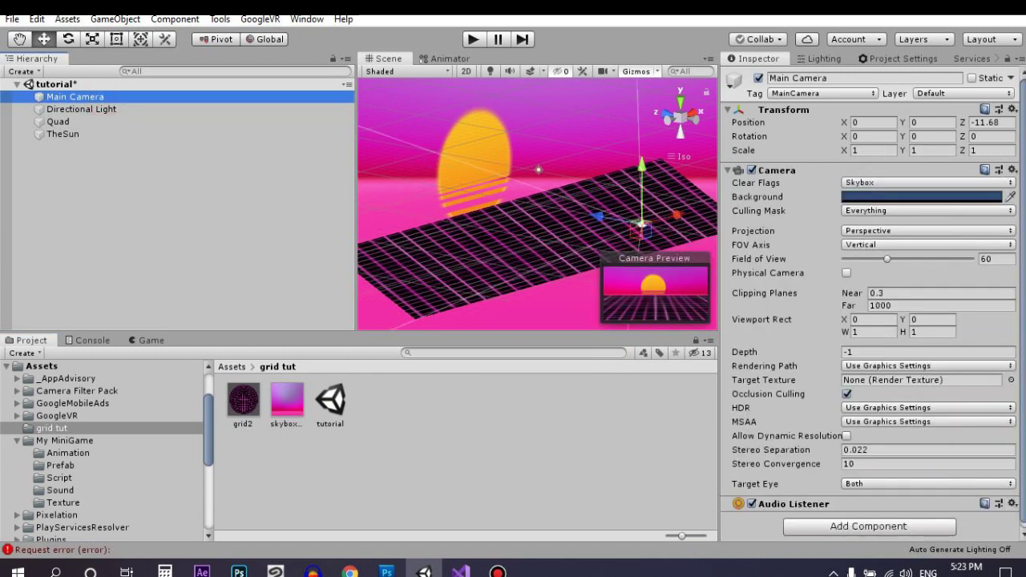
left_click(41, 365)
double_click(287, 401)
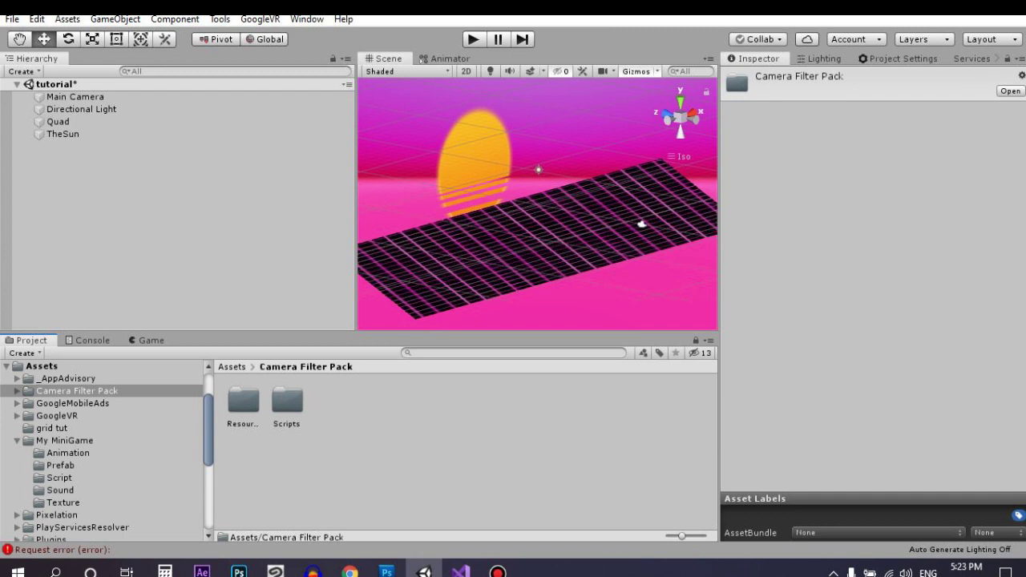
double_click(287, 401)
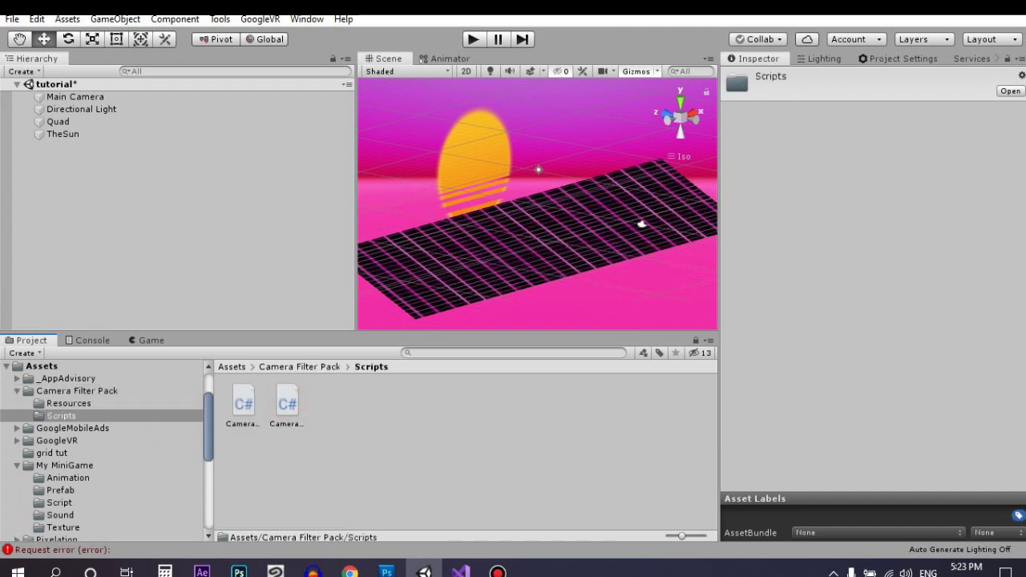
left_click_drag(680, 535, 667, 536)
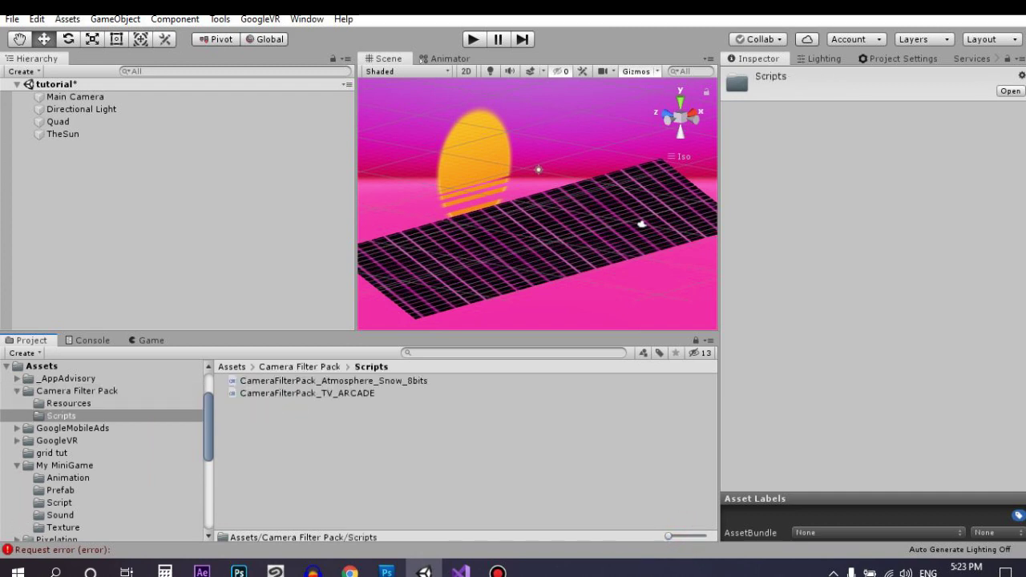
left_click(80, 96)
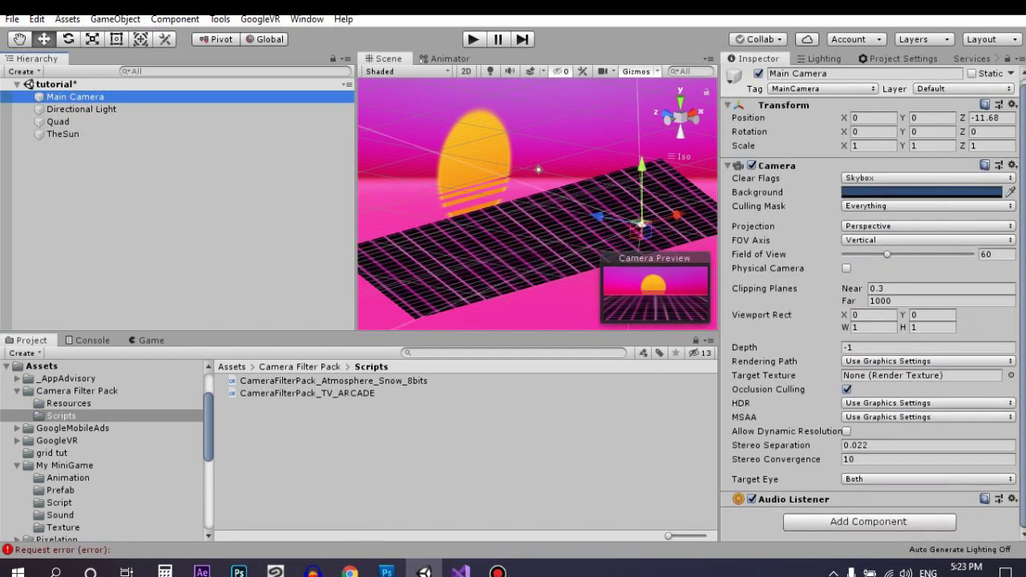
left_click_drag(357, 392, 866, 507)
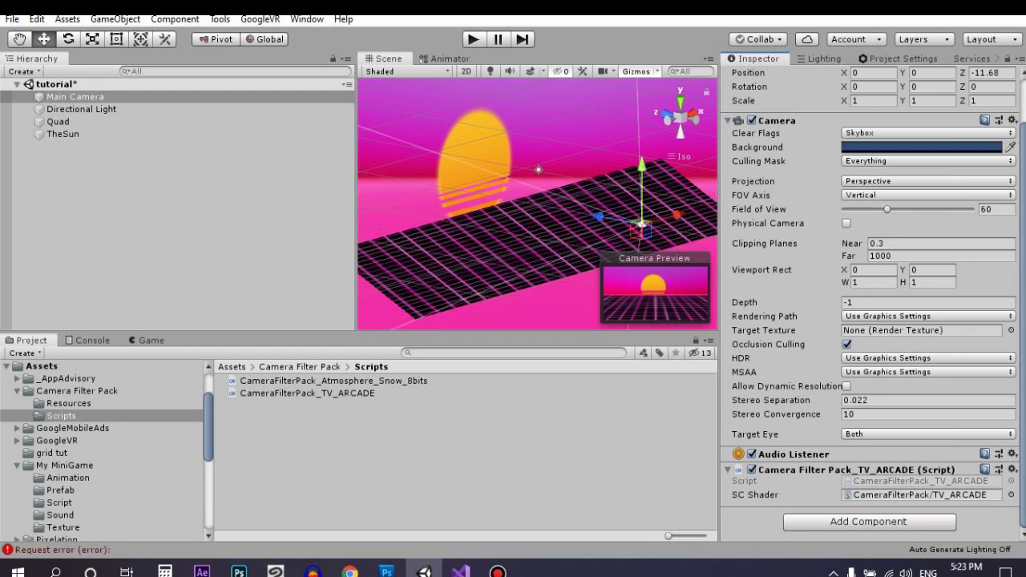
key("ctrl+p")
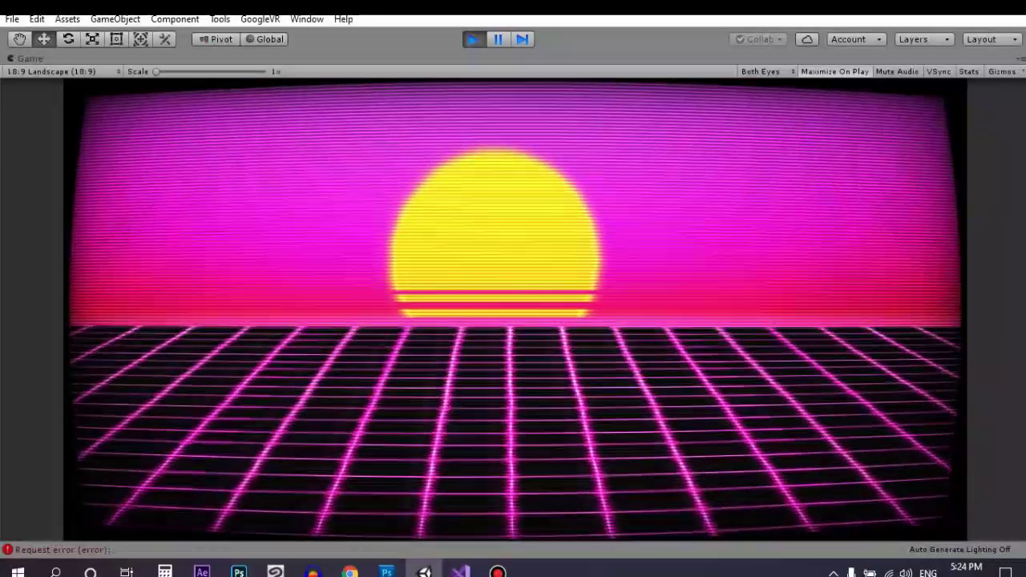
left_click(472, 39)
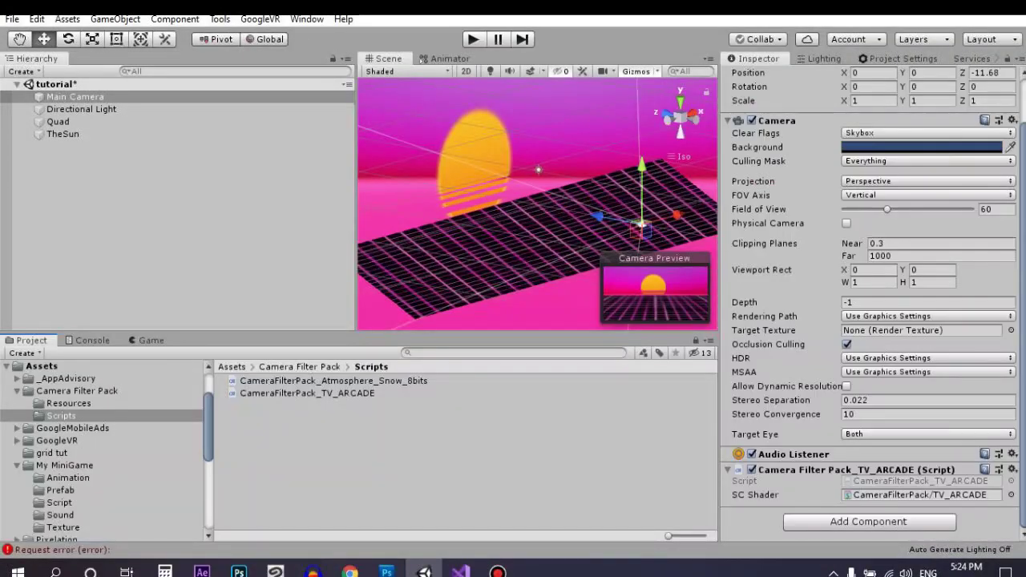